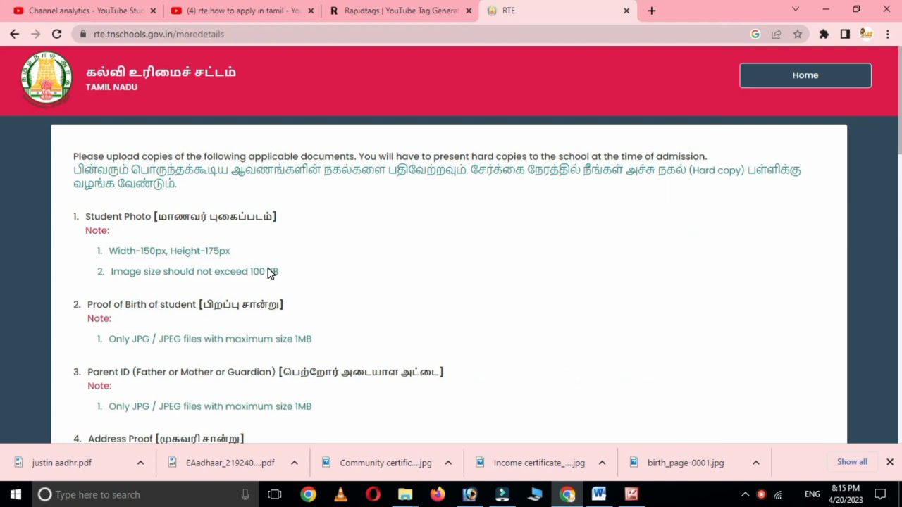
- Scroll through the required documents list, then return to the portal home page
{"action": "scroll", "coordinate": [334, 345], "scroll_direction": "down", "scroll_amount": 1}
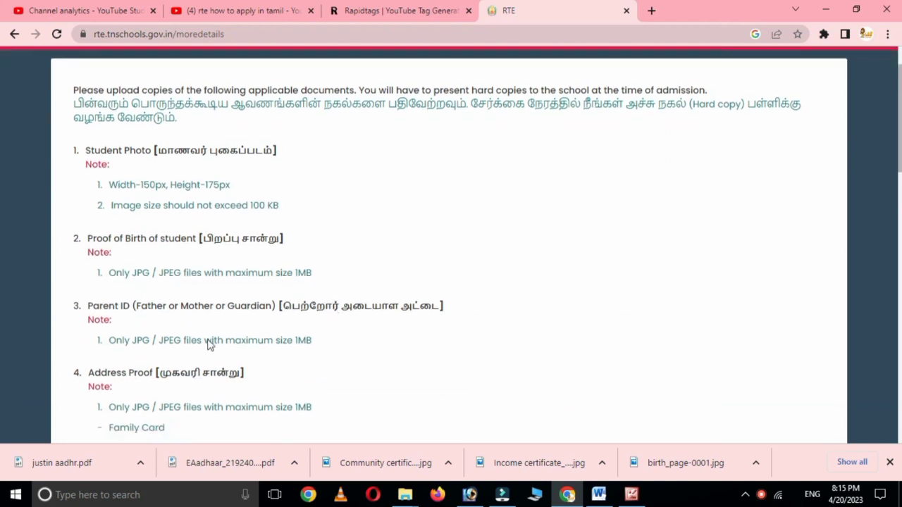
{"action": "scroll", "coordinate": [388, 356], "scroll_direction": "down", "scroll_amount": 1}
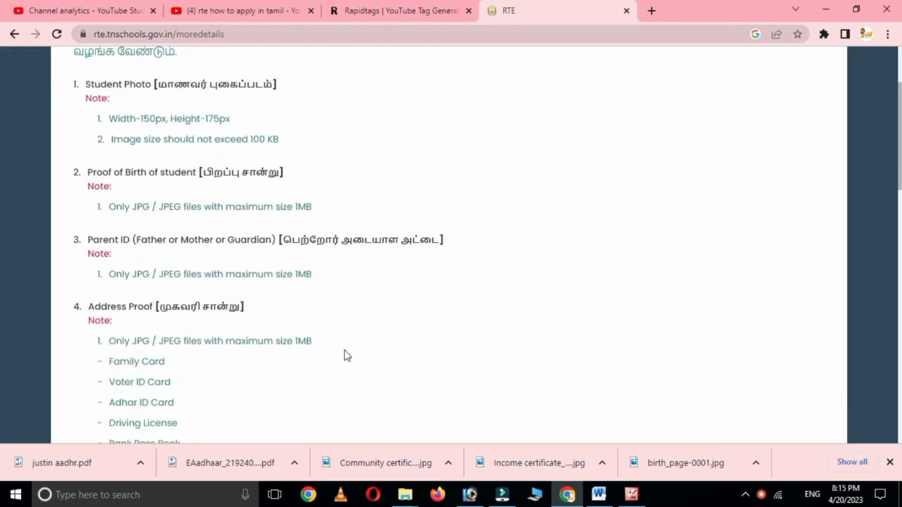
{"action": "scroll", "coordinate": [304, 355], "scroll_direction": "down", "scroll_amount": 1}
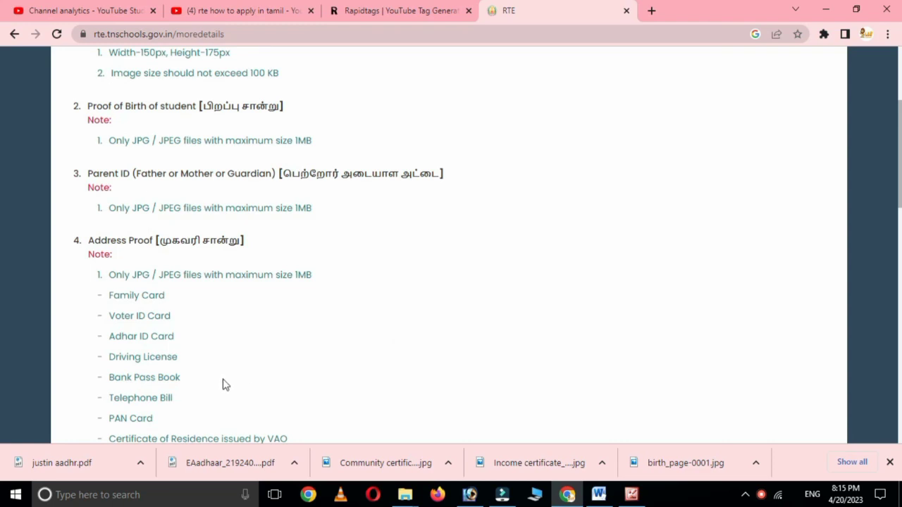
{"action": "scroll", "coordinate": [190, 392], "scroll_direction": "down", "scroll_amount": 1}
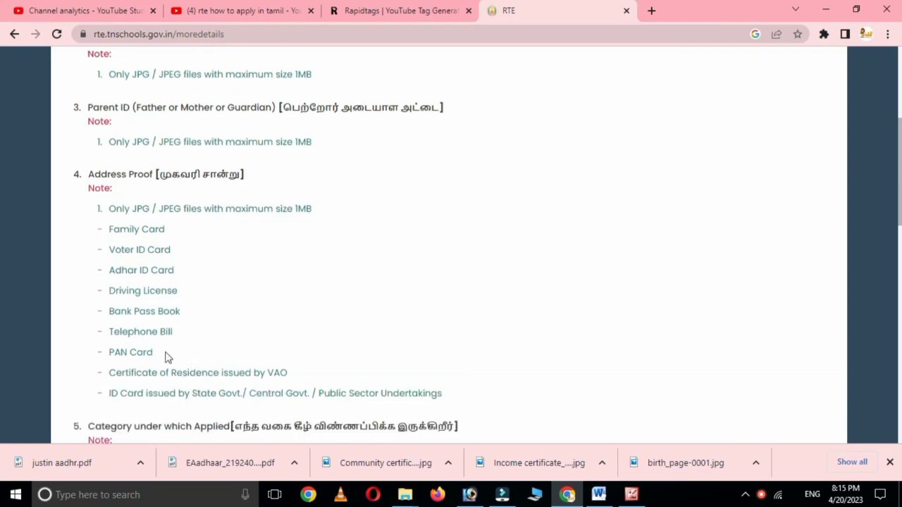
{"action": "scroll", "coordinate": [313, 362], "scroll_direction": "down", "scroll_amount": 1}
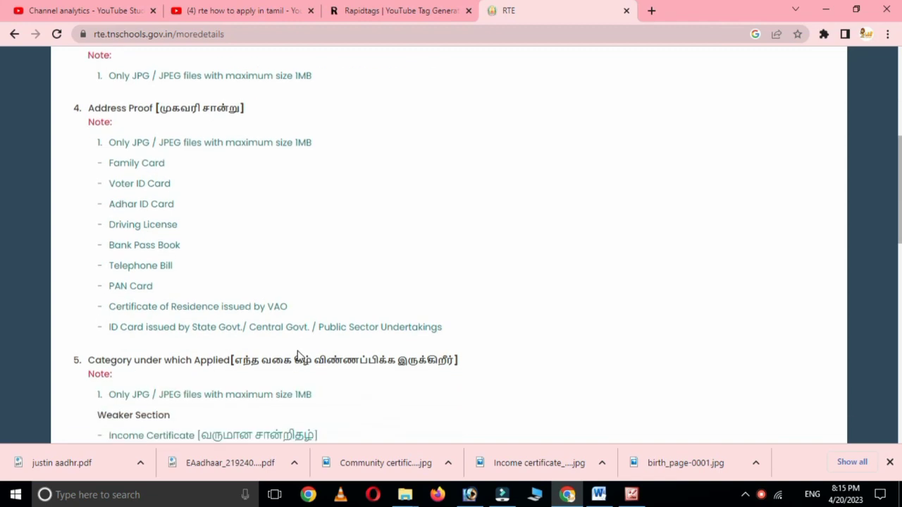
{"action": "scroll", "coordinate": [300, 354], "scroll_direction": "down", "scroll_amount": 2}
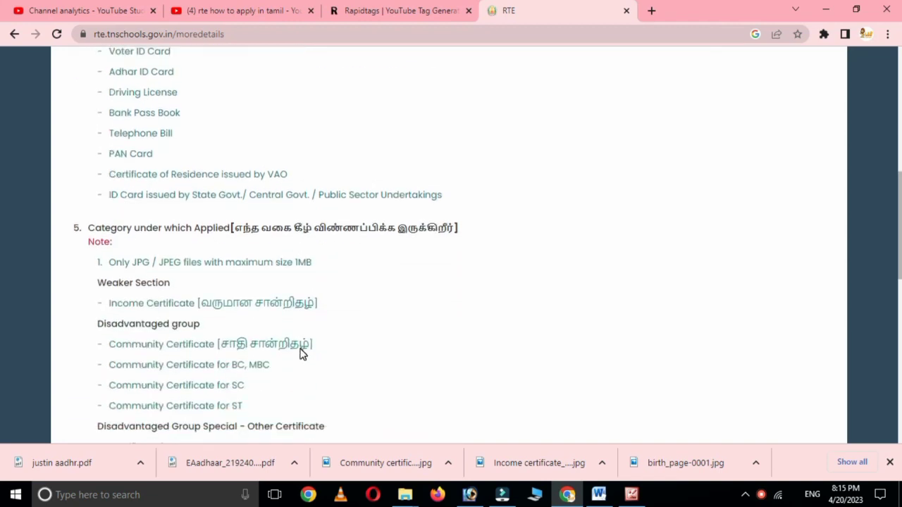
{"action": "scroll", "coordinate": [302, 354], "scroll_direction": "down", "scroll_amount": 2}
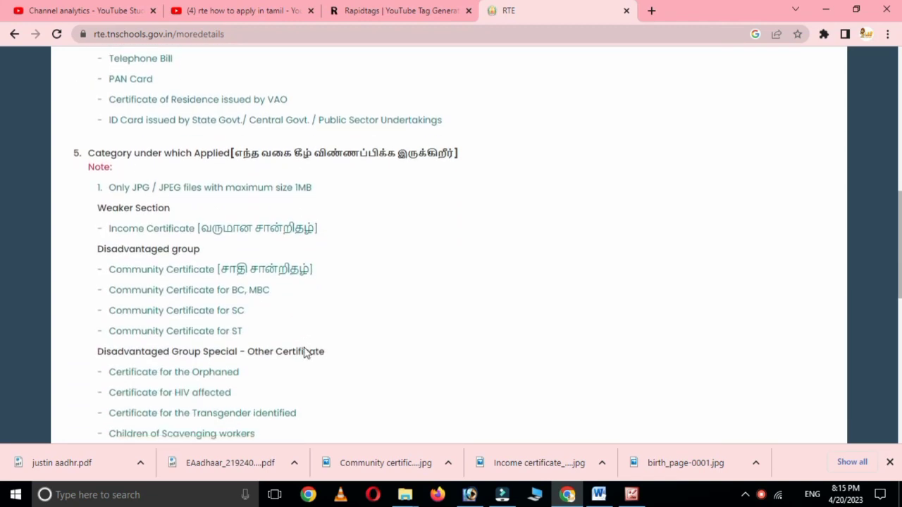
{"action": "scroll", "coordinate": [307, 353], "scroll_direction": "up", "scroll_amount": 2}
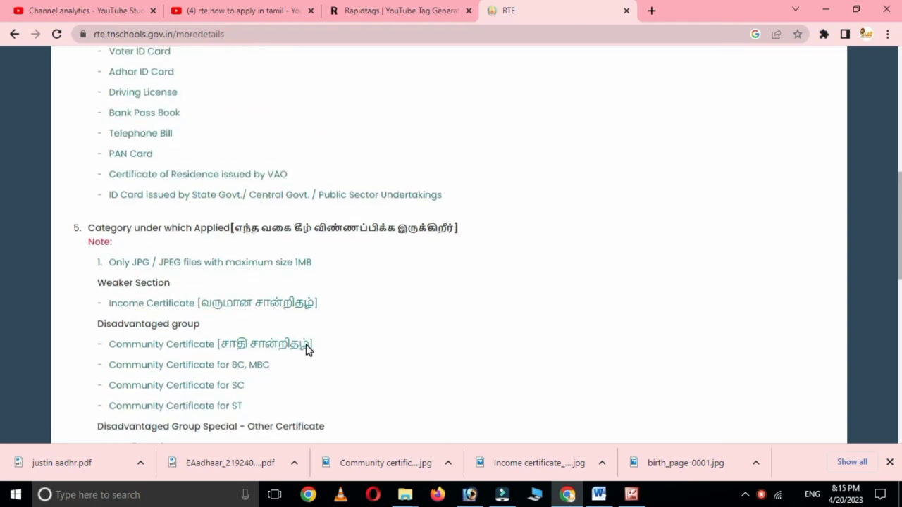
{"action": "scroll", "coordinate": [307, 350], "scroll_direction": "up", "scroll_amount": 5}
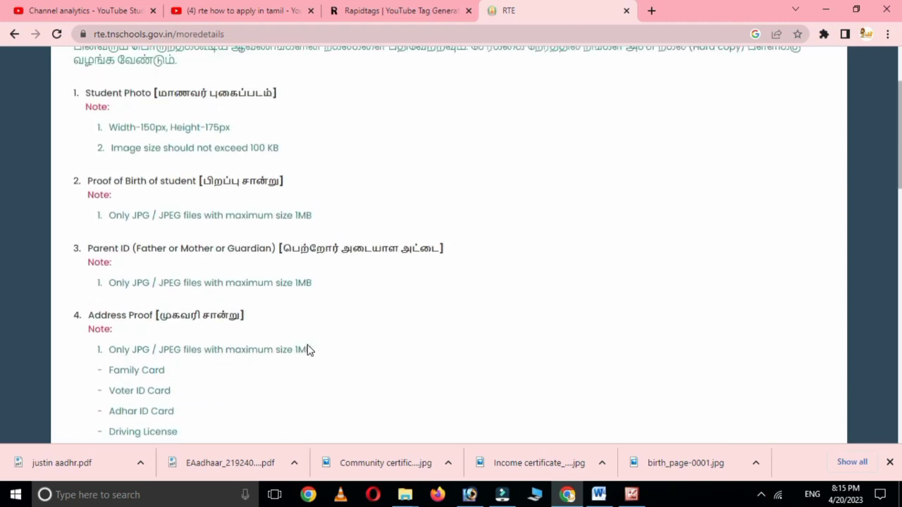
{"action": "scroll", "coordinate": [307, 350], "scroll_direction": "up", "scroll_amount": 2}
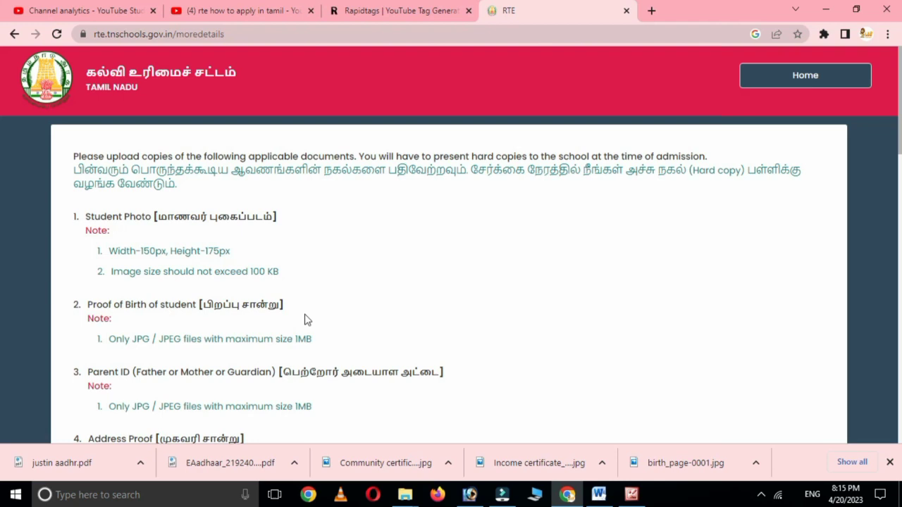
{"action": "left_click", "coordinate": [809, 76]}
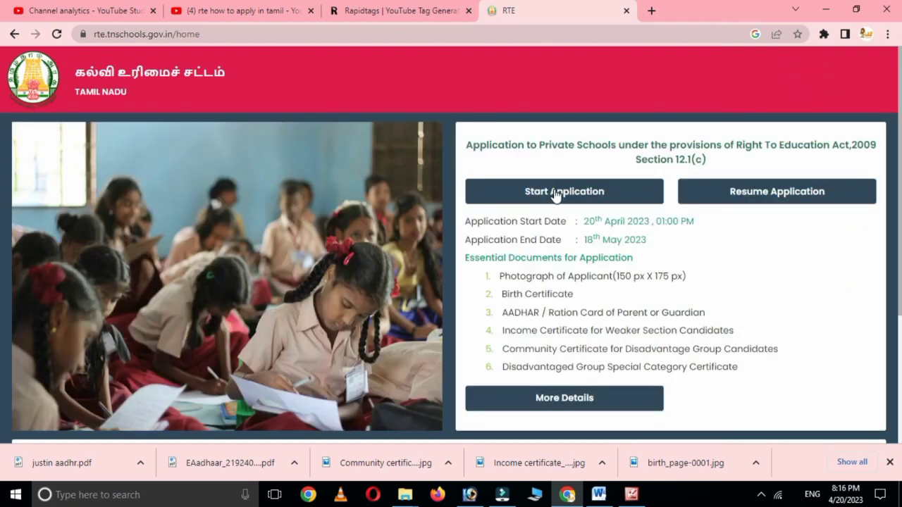
- Start a new RTE application and enter the child's name
{"action": "left_click", "coordinate": [552, 192]}
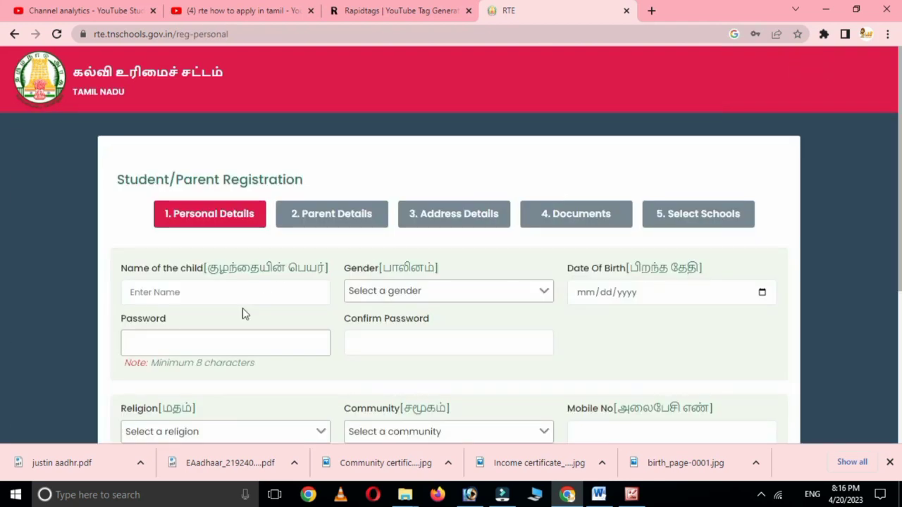
{"action": "left_click", "coordinate": [173, 289]}
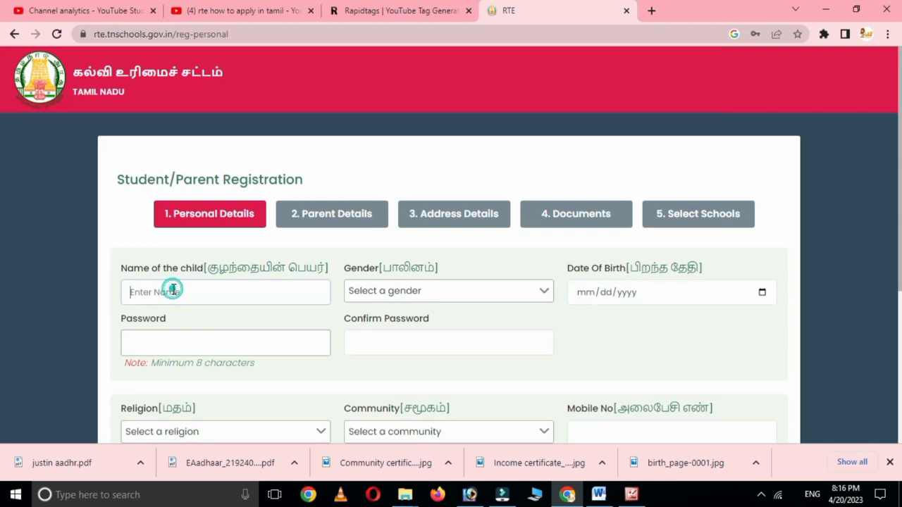
{"action": "type", "text": "S"}
{"action": "key", "text": "BackSpace"}
{"action": "key", "text": "BackSpace"}
{"action": "key", "text": "BackSpace"}
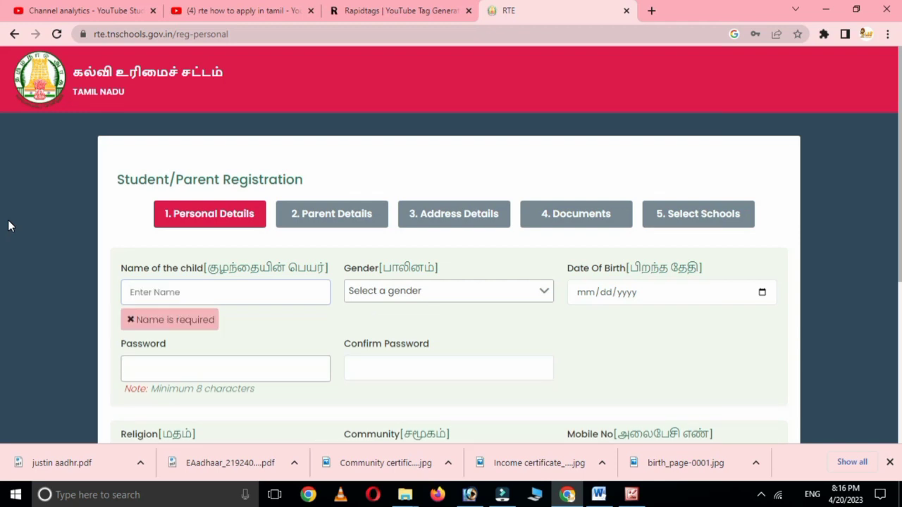
{"action": "type", "text": "Kalao"}
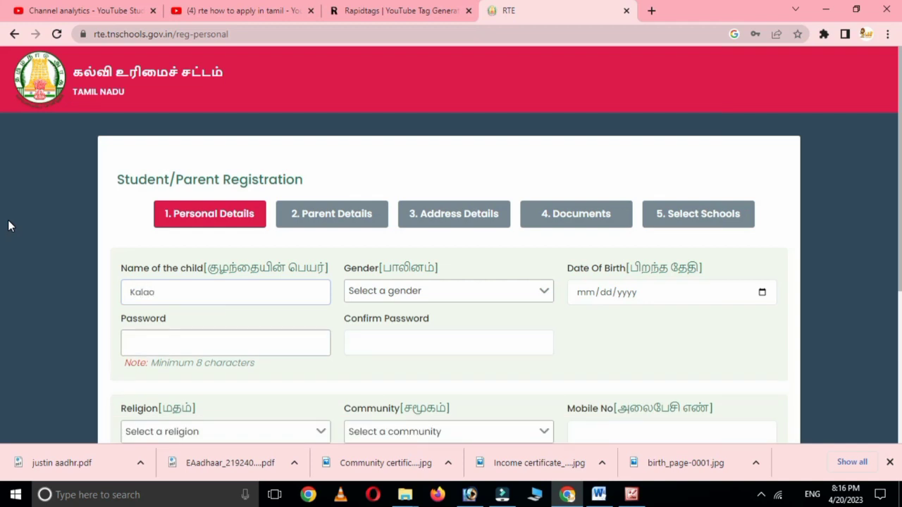
{"action": "key", "text": "BackSpace"}
- Set gender to Female, birth date 08/25/2019, and enter and confirm the account password
{"action": "left_click", "coordinate": [417, 298]}
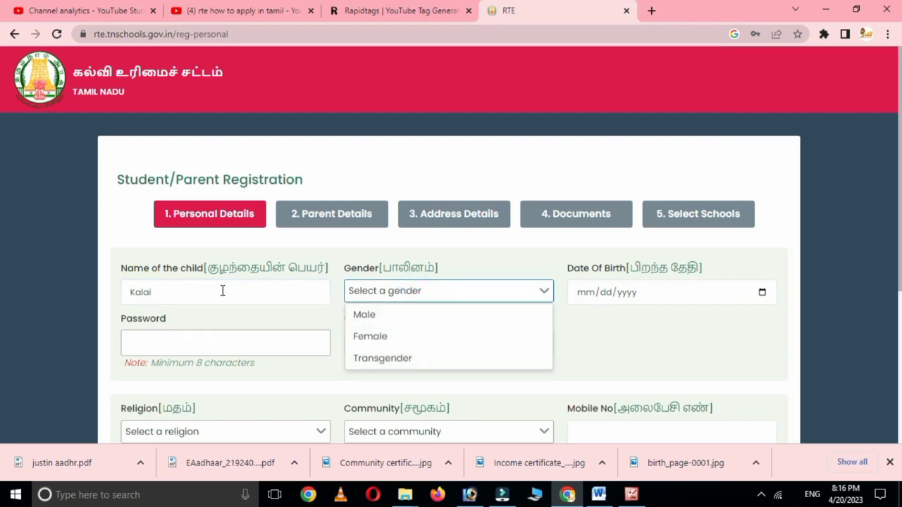
{"action": "left_click", "coordinate": [378, 337]}
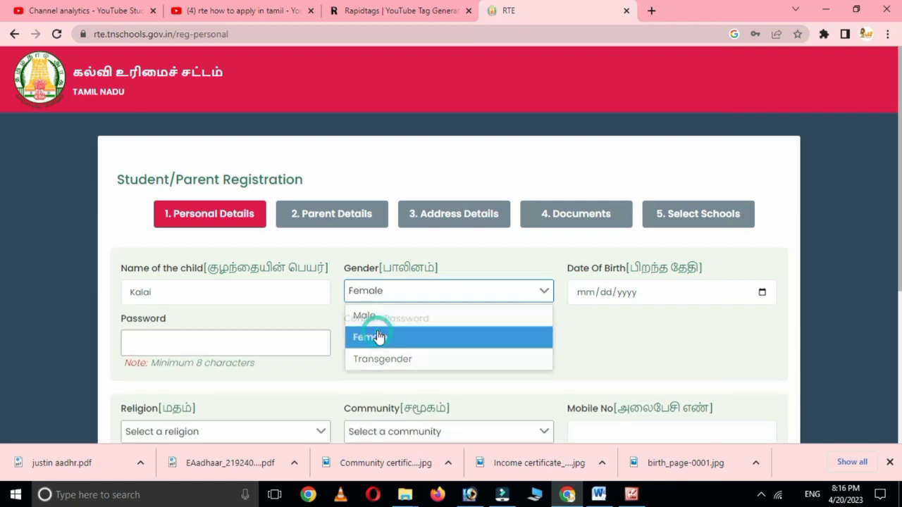
{"action": "left_click", "coordinate": [585, 293]}
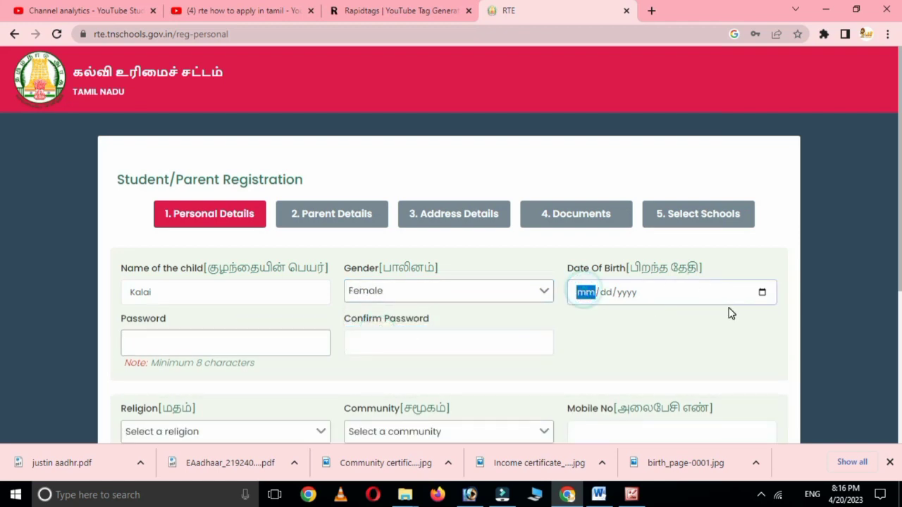
{"action": "type", "text": "08/"}
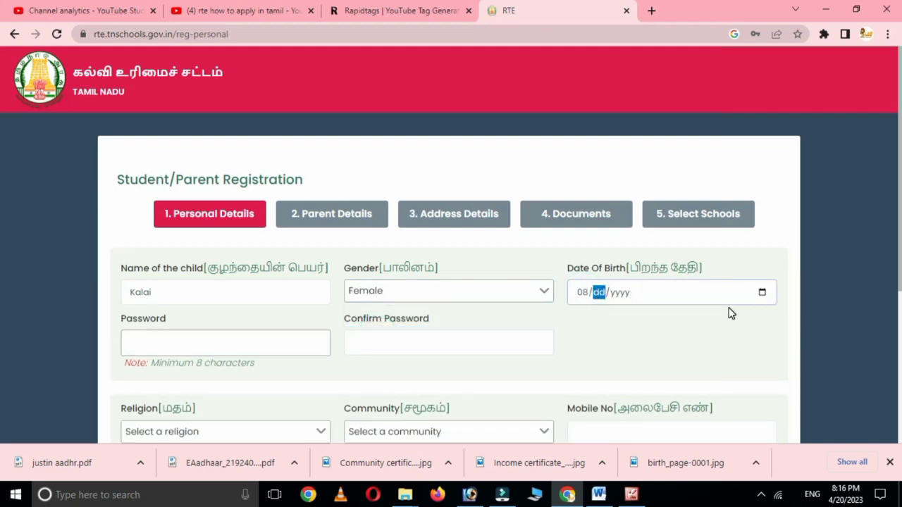
{"action": "type", "text": "25/2019"}
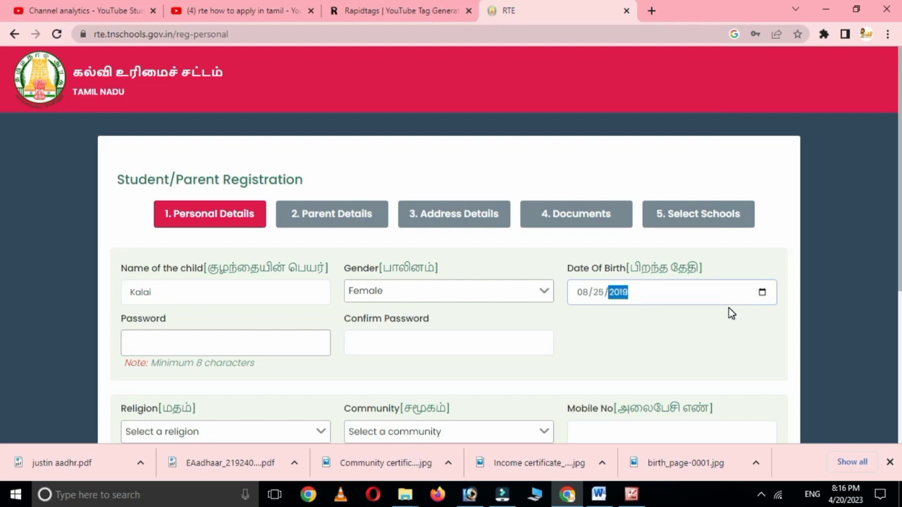
{"action": "left_click", "coordinate": [171, 348]}
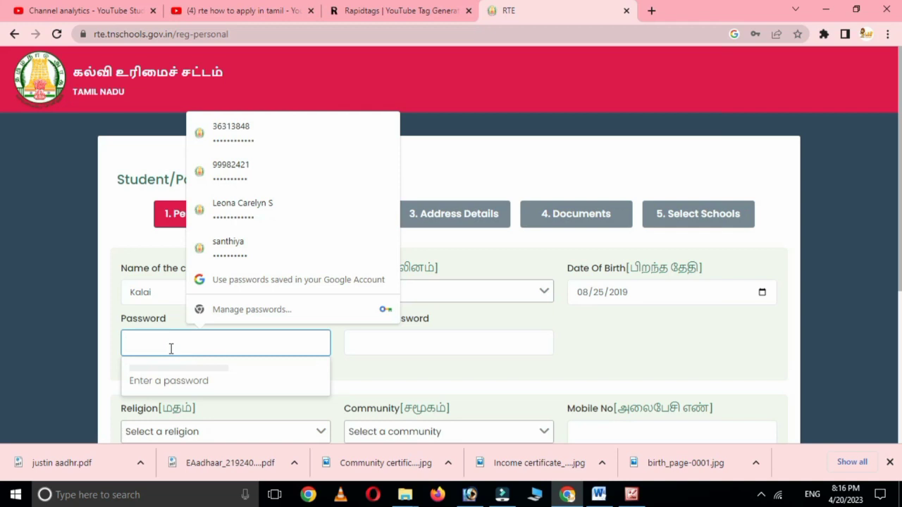
{"action": "type", "text": "12345678"}
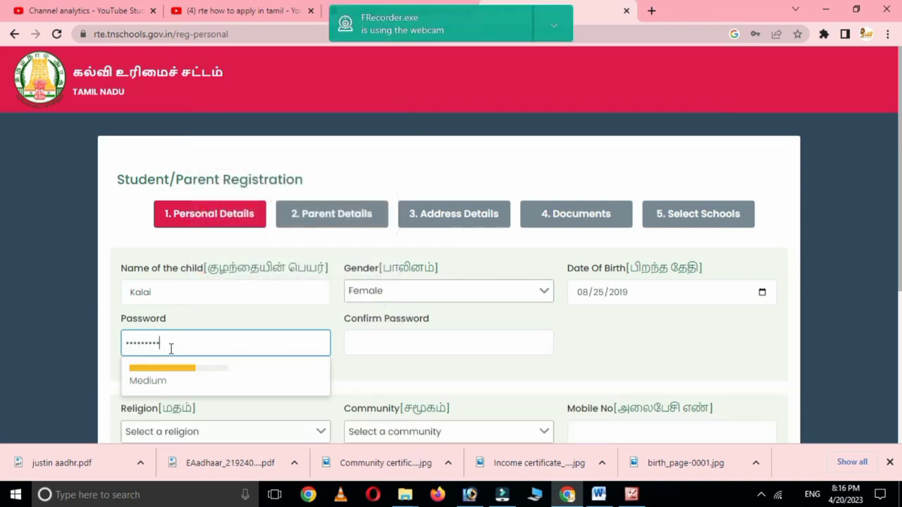
{"action": "type", "text": "90"}
{"action": "left_click", "coordinate": [396, 336]}
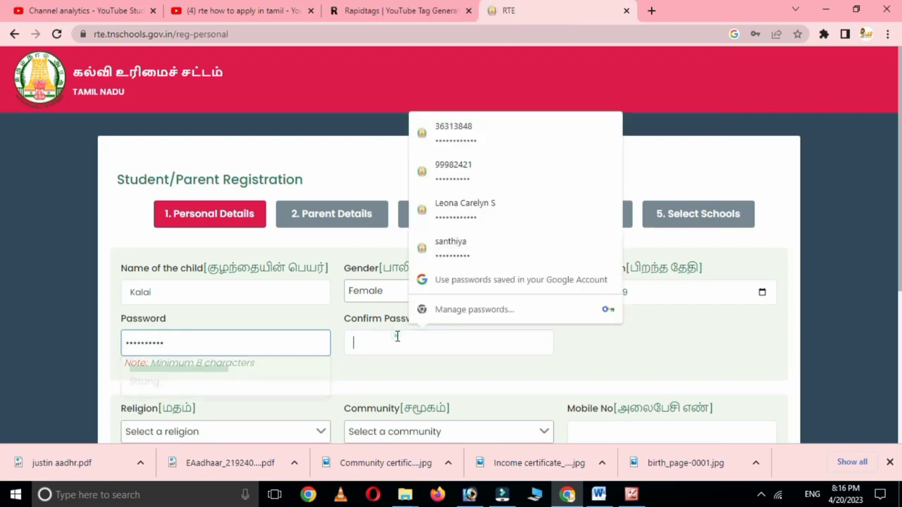
{"action": "type", "text": "12"}
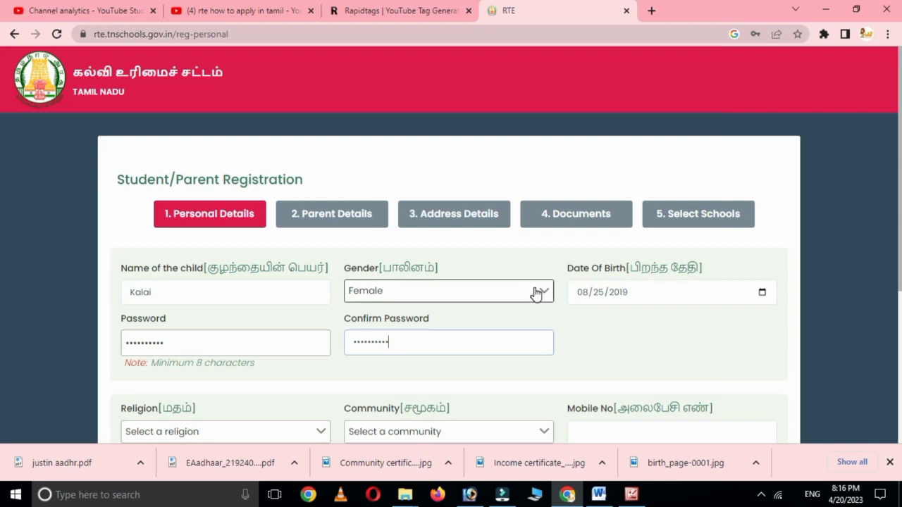
- Set religion to Hindu, community to SC-Others, and enter the parent's mobile number
{"action": "scroll", "coordinate": [536, 292], "scroll_direction": "down", "scroll_amount": 2}
{"action": "left_click", "coordinate": [215, 302]}
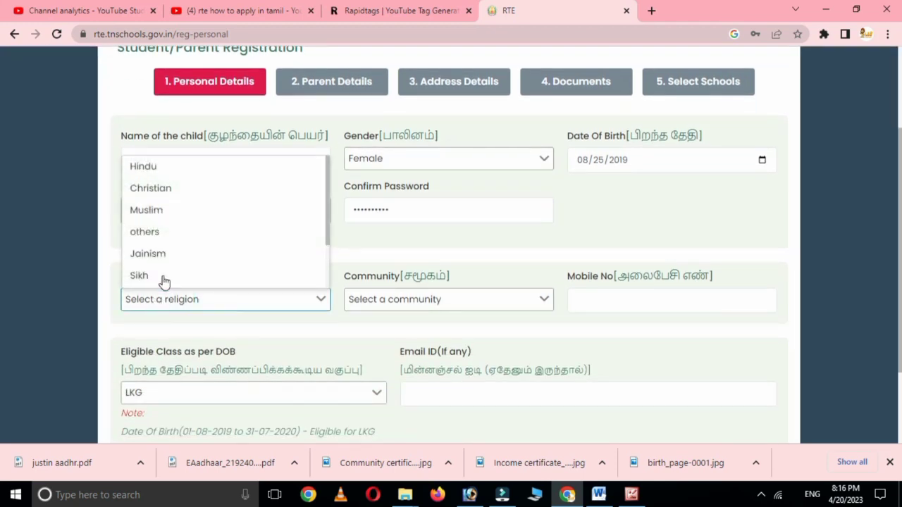
{"action": "left_click", "coordinate": [147, 165]}
{"action": "left_click", "coordinate": [383, 303]}
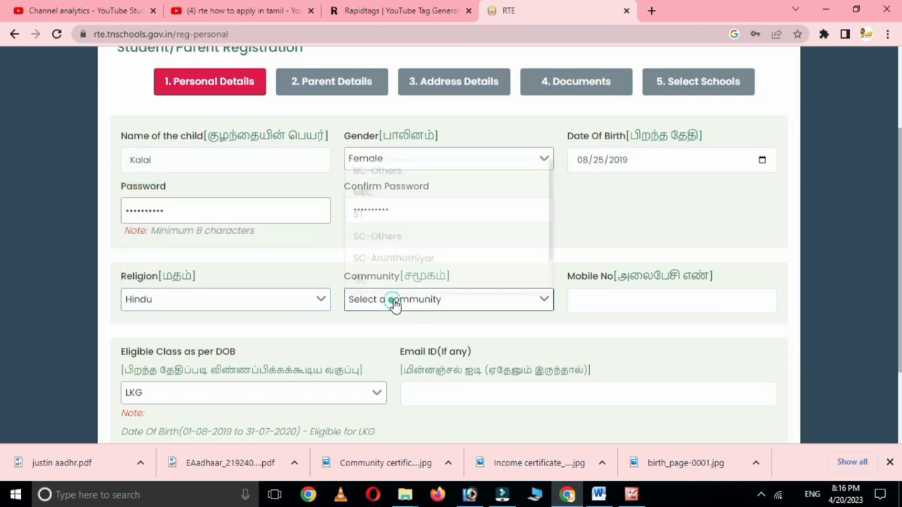
{"action": "left_click", "coordinate": [373, 232]}
{"action": "scroll", "coordinate": [632, 255], "scroll_direction": "down", "scroll_amount": 1}
{"action": "left_click", "coordinate": [611, 233]}
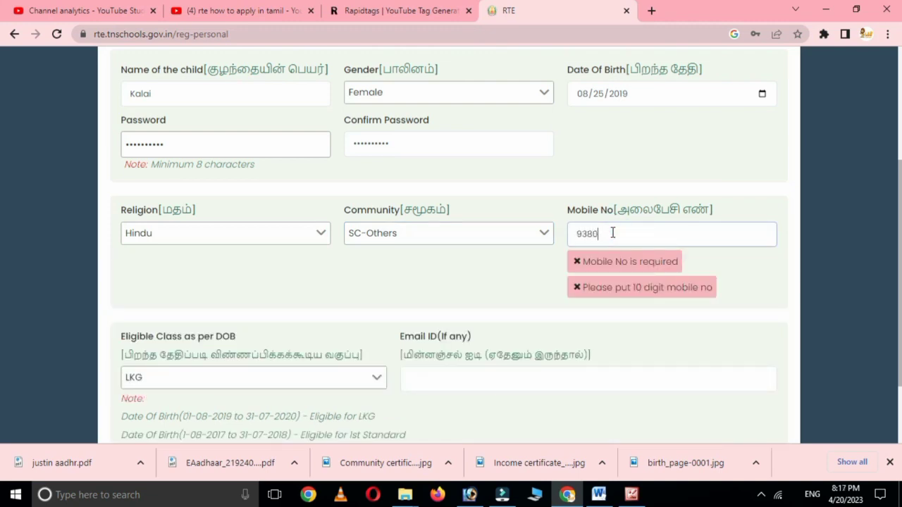
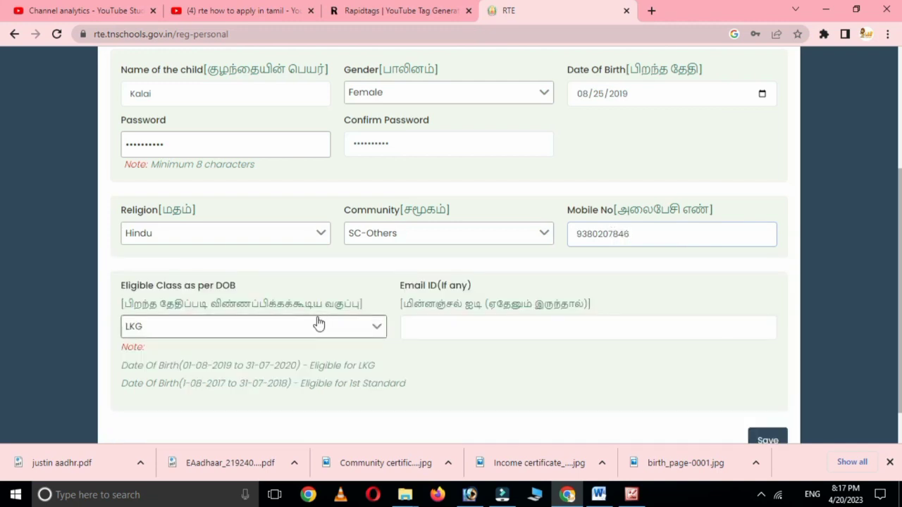
- Review the LKG and 1st Standard eligibility notes, then save the registration
{"action": "scroll", "coordinate": [456, 328], "scroll_direction": "down", "scroll_amount": 1}
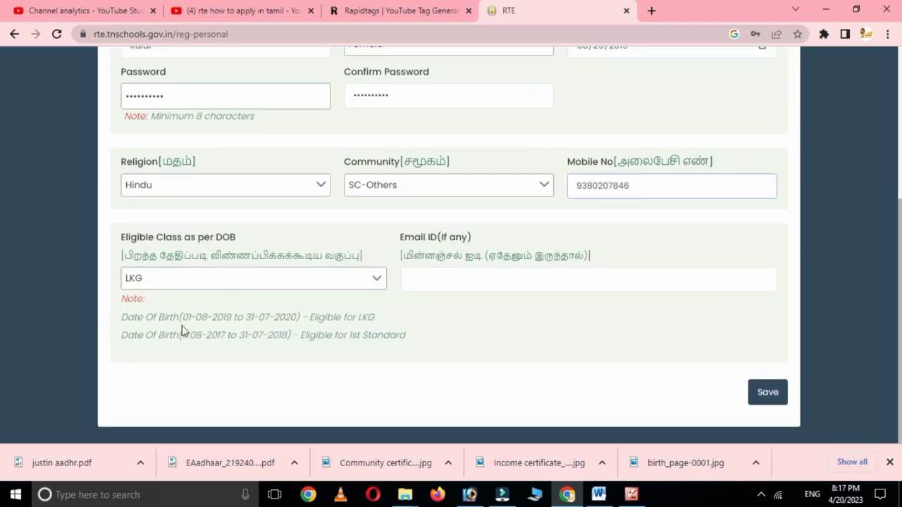
{"action": "left_click_drag", "start_coordinate": [180, 321], "coordinate": [291, 322]}
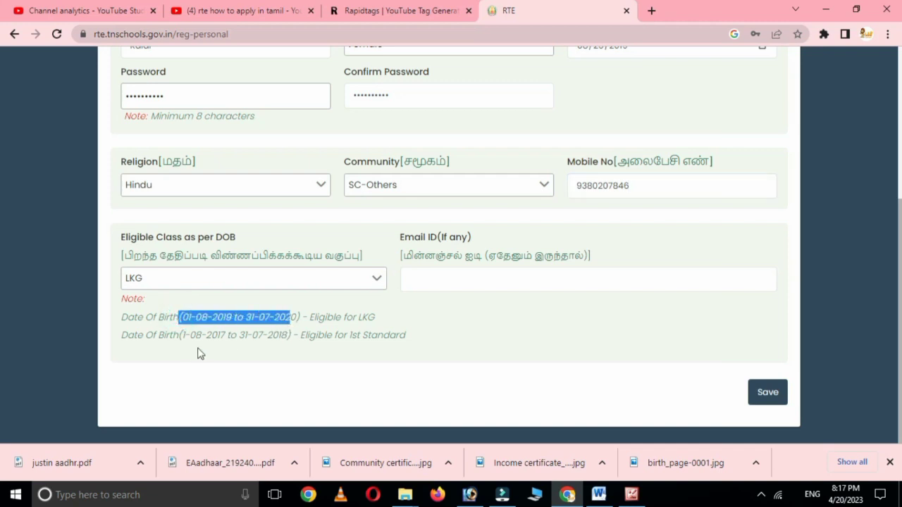
{"action": "left_click_drag", "start_coordinate": [182, 337], "coordinate": [405, 354]}
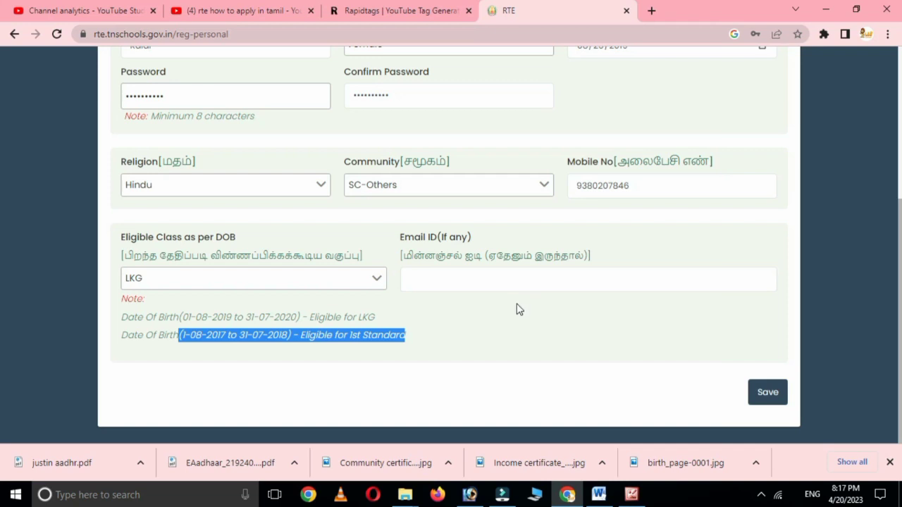
{"action": "left_click", "coordinate": [773, 394]}
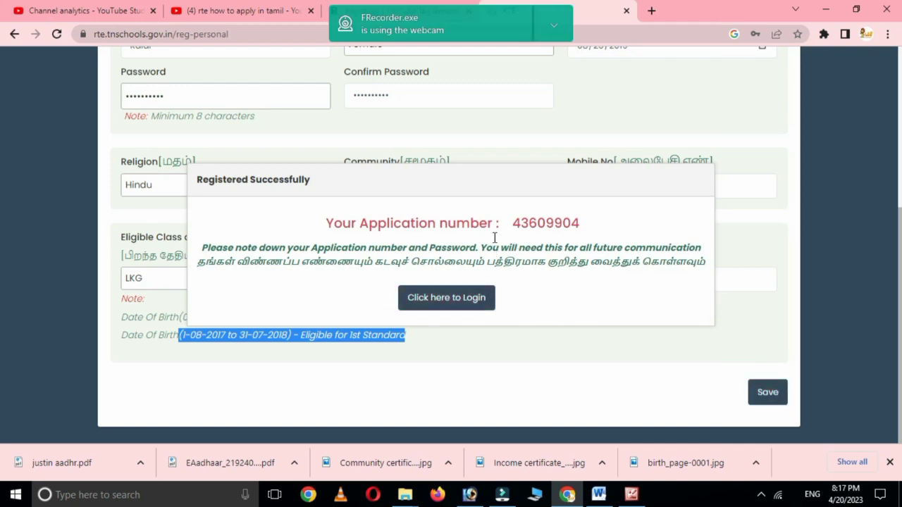
- Go to the login page from the success dialog and decline saving the browser password
{"action": "left_click", "coordinate": [457, 297]}
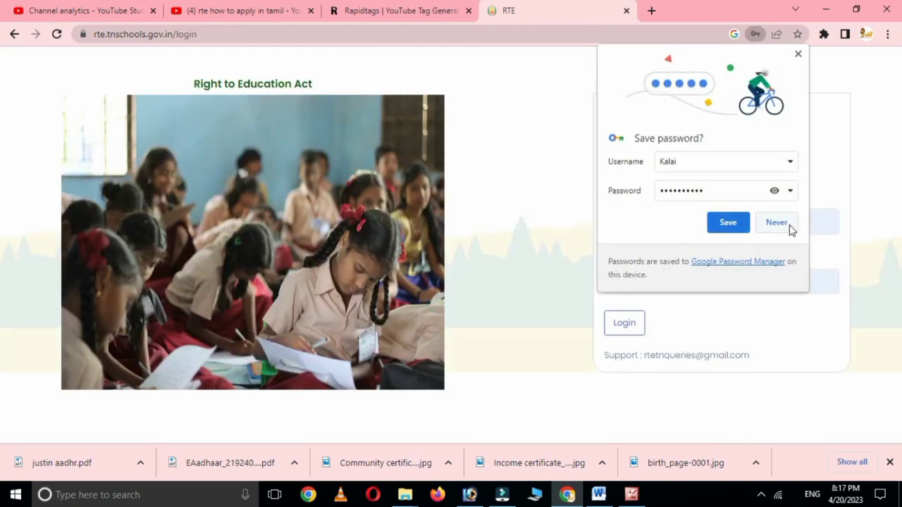
{"action": "left_click", "coordinate": [768, 223]}
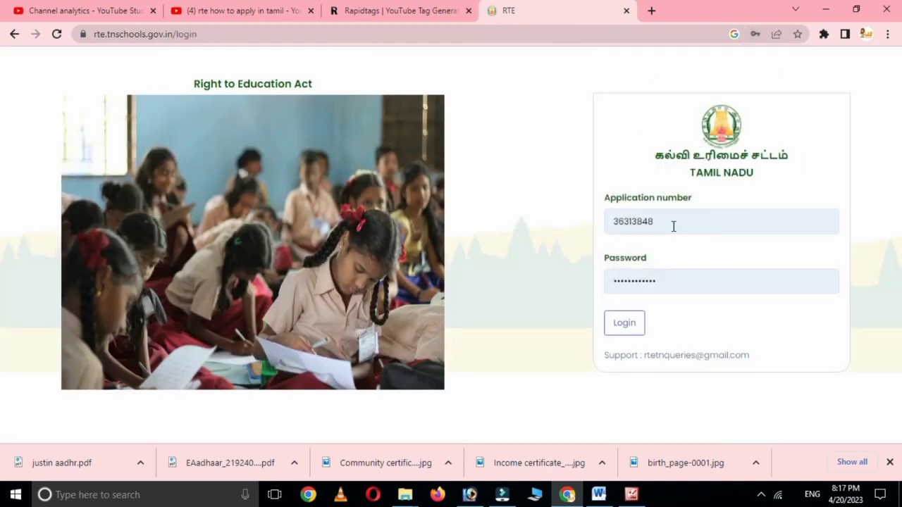
- Replace the prefilled credentials with the new application number and password, then log in
{"action": "double_click", "coordinate": [673, 224]}
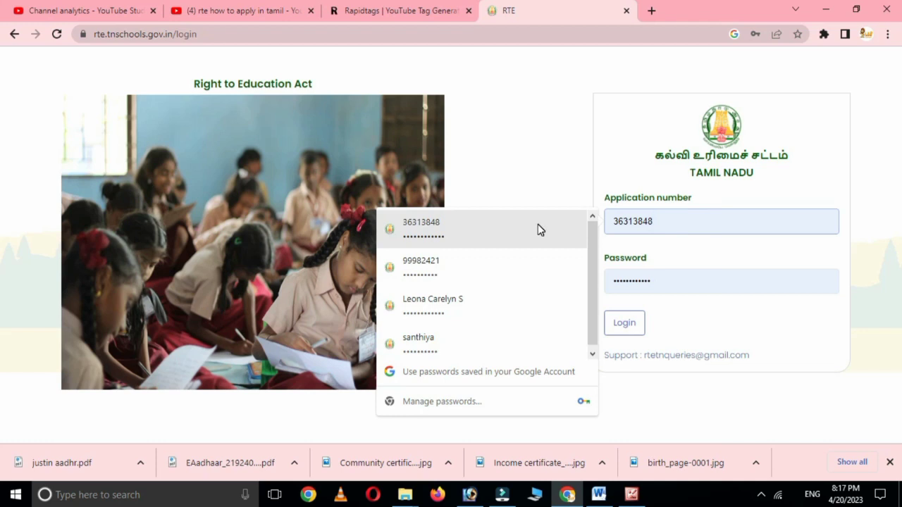
{"action": "type", "text": "43"}
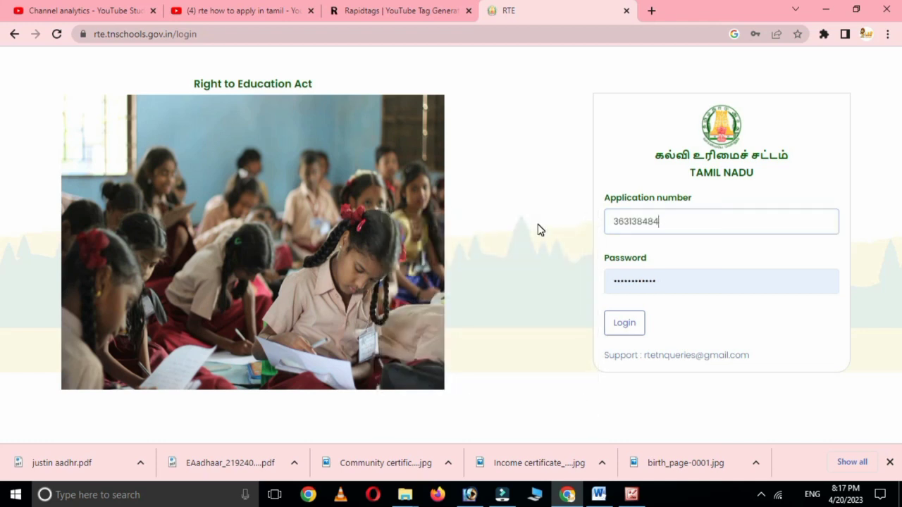
{"action": "key", "text": "BackSpace"}
{"action": "key", "text": "BackSpace"}
{"action": "key", "text": "BackSpace"}
{"action": "key", "text": "BackSpace"}
{"action": "key", "text": "BackSpace"}
{"action": "key", "text": "BackSpace"}
{"action": "key", "text": "BackSpace"}
{"action": "key", "text": "BackSpace"}
{"action": "key", "text": "BackSpace"}
{"action": "left_click_drag", "start_coordinate": [668, 280], "coordinate": [608, 282]}
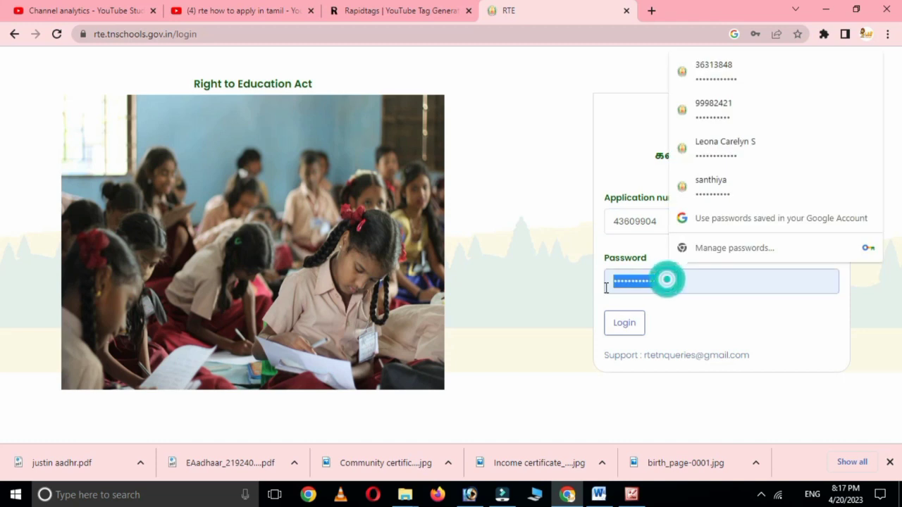
{"action": "type", "text": "1234"}
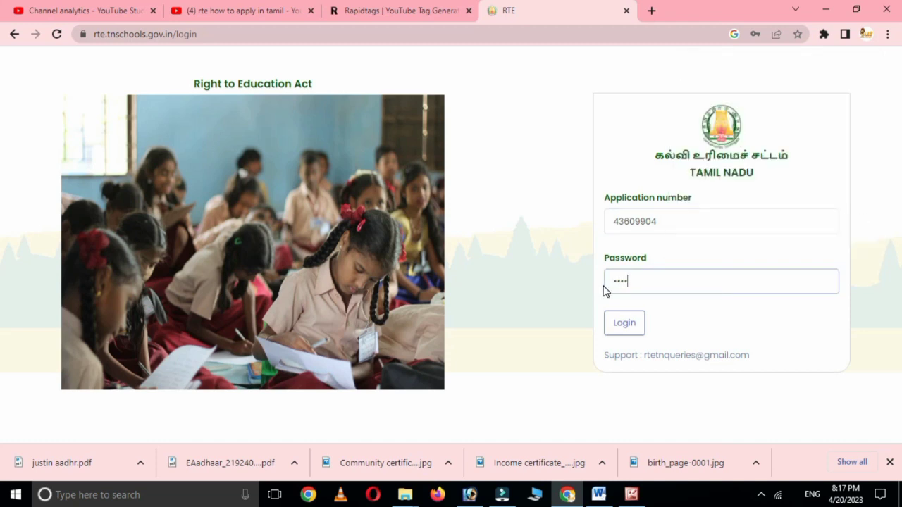
{"action": "type", "text": "12"}
{"action": "left_click", "coordinate": [624, 323]}
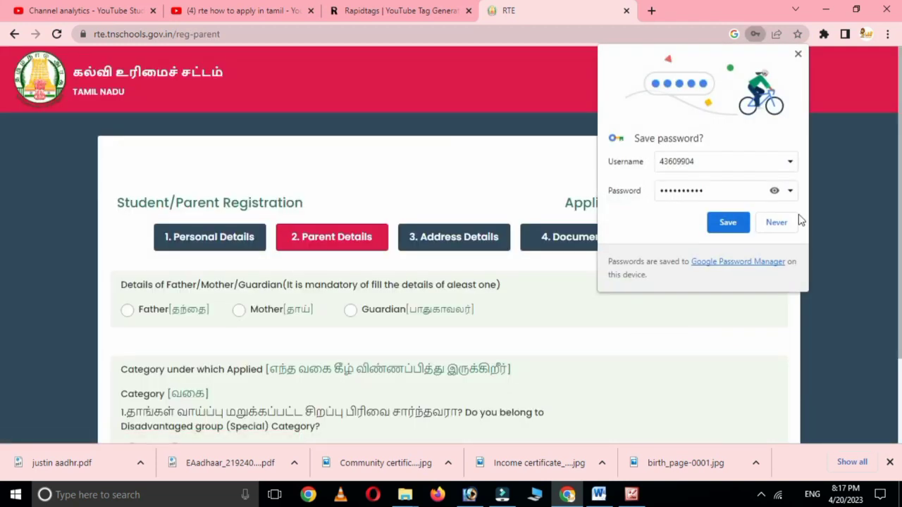
- Enter the father's name, profession Private Job, and annual income 82000
{"action": "left_click", "coordinate": [775, 222]}
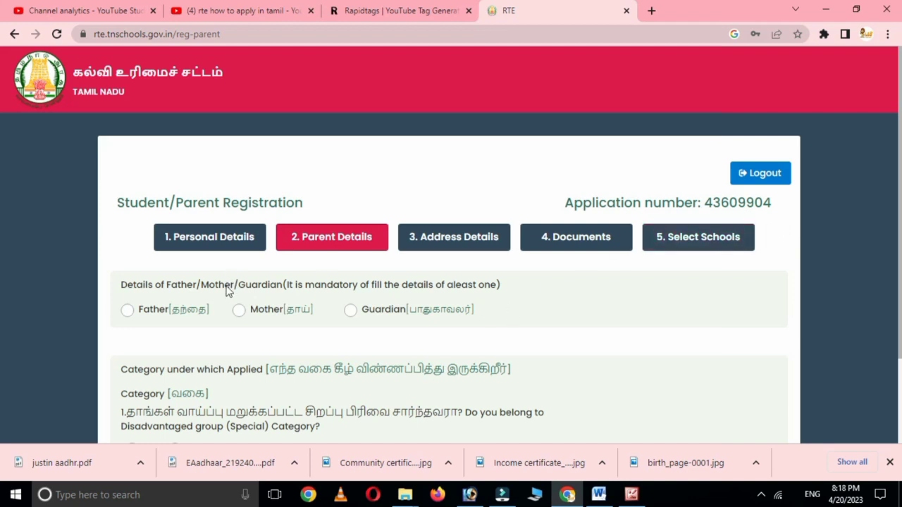
{"action": "left_click", "coordinate": [127, 311]}
{"action": "scroll", "coordinate": [211, 331], "scroll_direction": "down", "scroll_amount": 2}
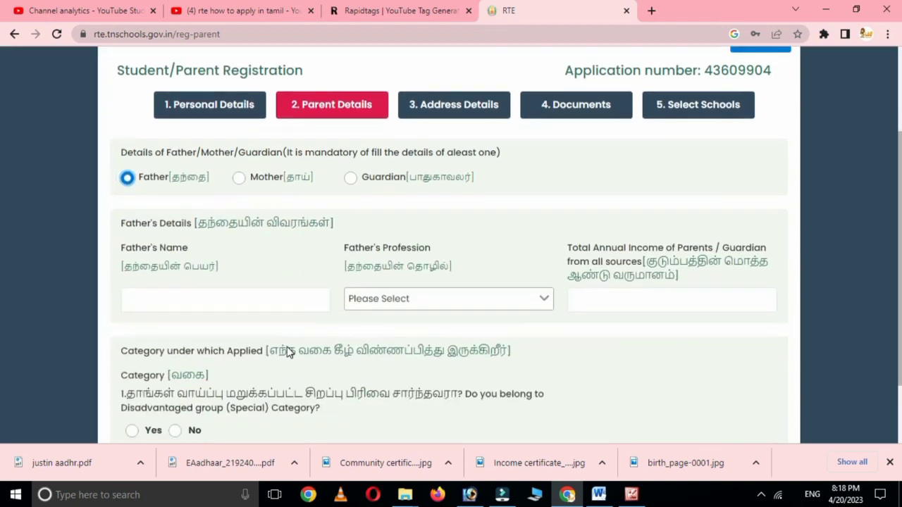
{"action": "left_click", "coordinate": [174, 304]}
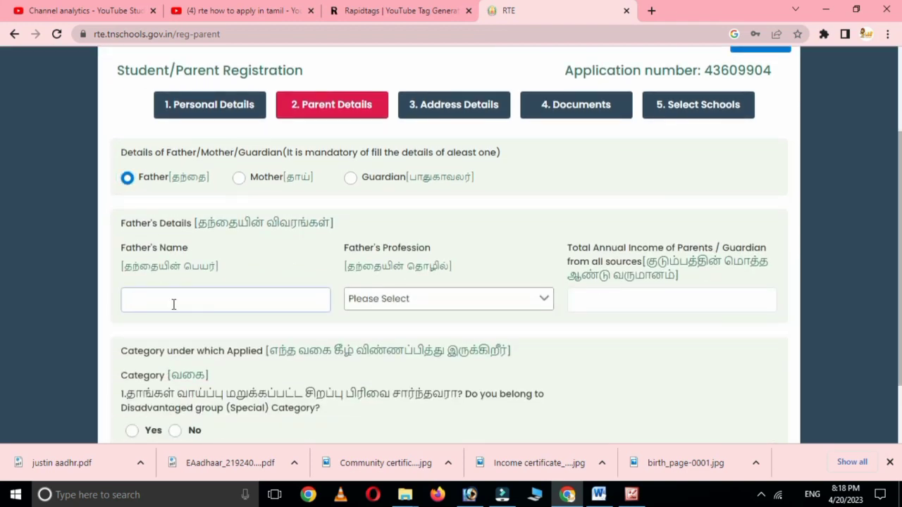
{"action": "type", "text": "kumar"}
{"action": "left_click", "coordinate": [402, 298]}
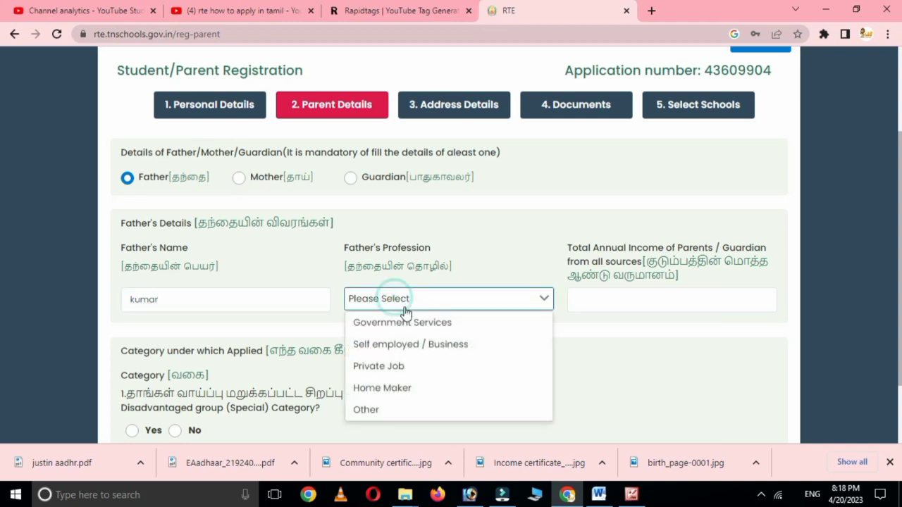
{"action": "left_click", "coordinate": [381, 367]}
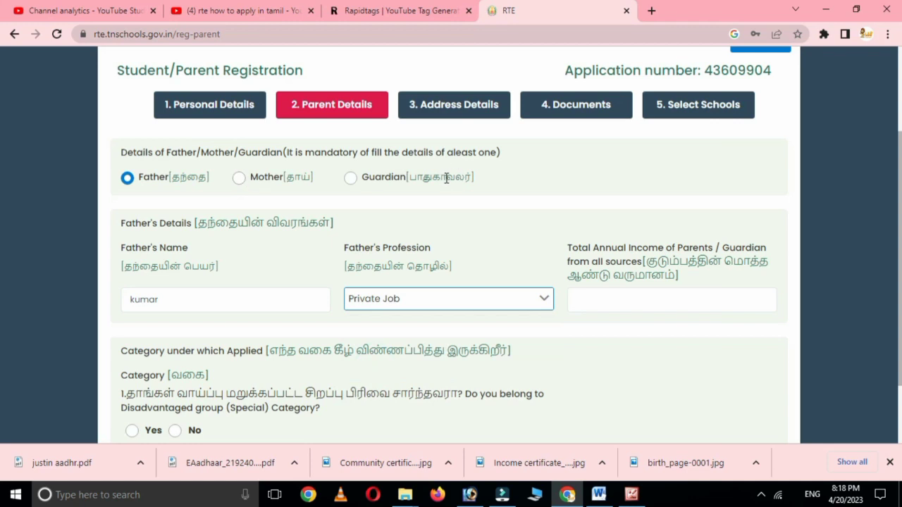
{"action": "left_click", "coordinate": [598, 300]}
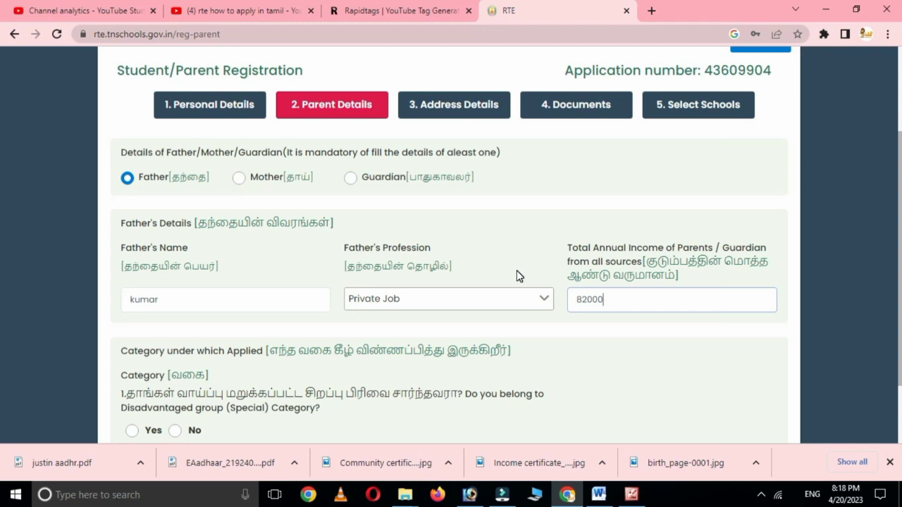
- Answer Yes to income below Rs. 2 lakhs, choose sub-category SC, and save parent details
{"action": "scroll", "coordinate": [505, 274], "scroll_direction": "down", "scroll_amount": 2}
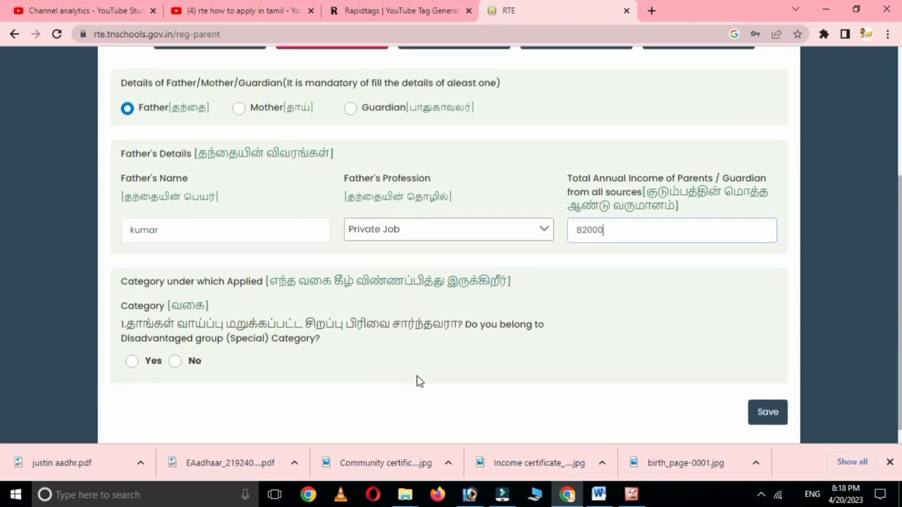
{"action": "scroll", "coordinate": [416, 379], "scroll_direction": "down", "scroll_amount": 1}
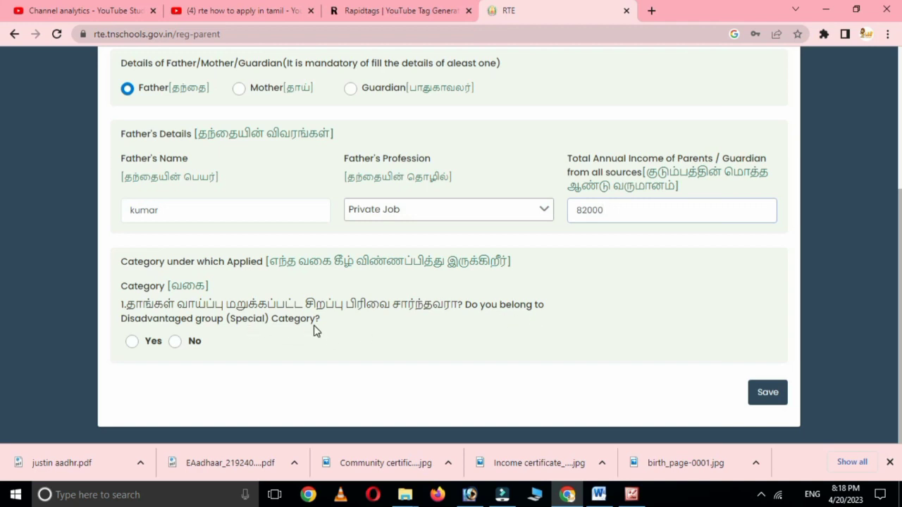
{"action": "left_click", "coordinate": [132, 341]}
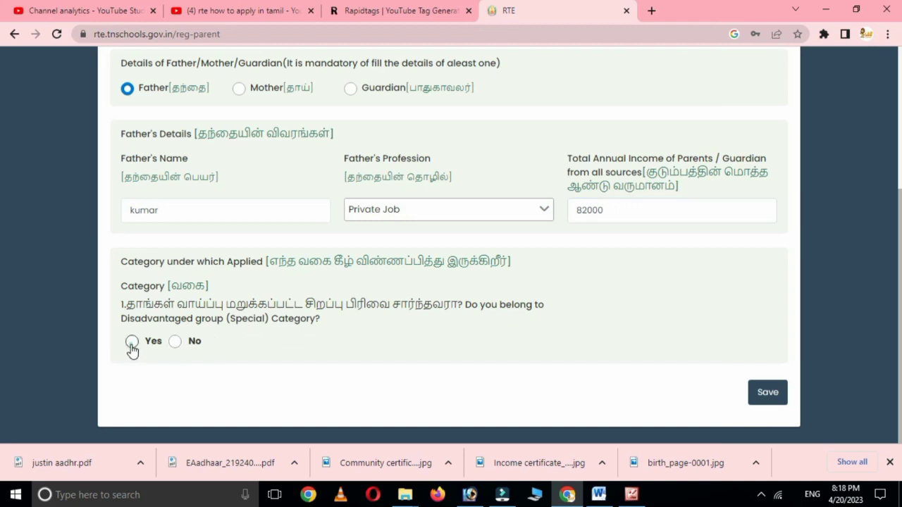
{"action": "left_click", "coordinate": [602, 310]}
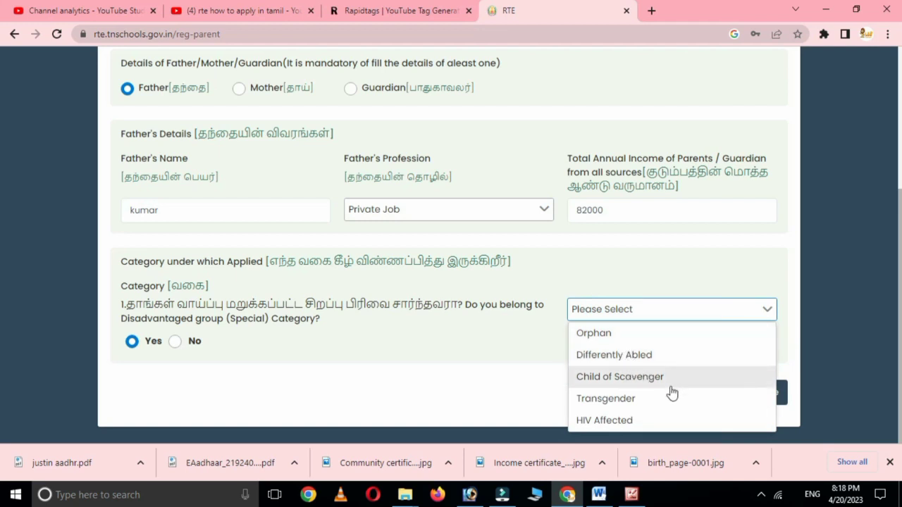
{"action": "left_click", "coordinate": [517, 366]}
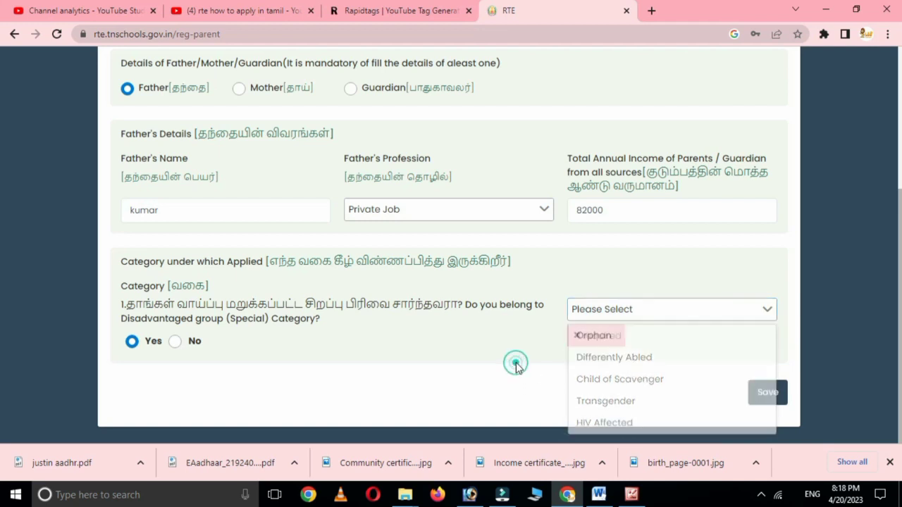
{"action": "left_click", "coordinate": [174, 342]}
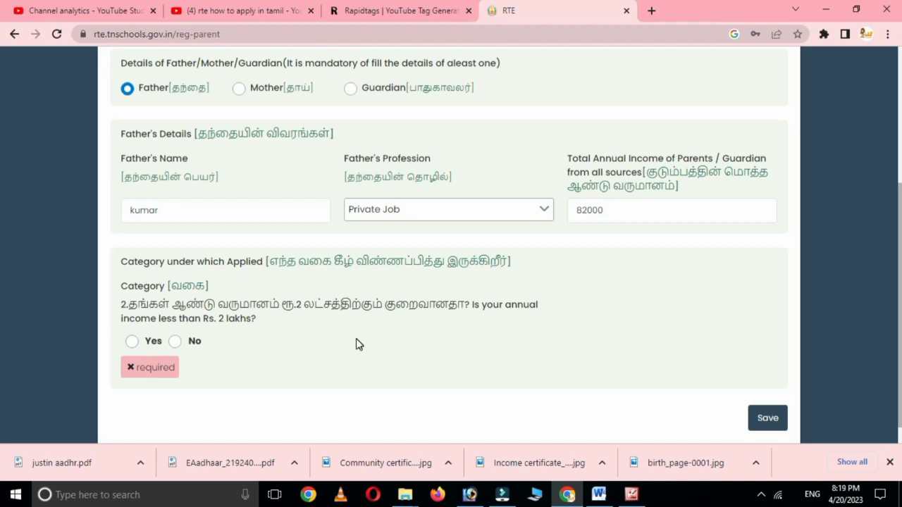
{"action": "left_click", "coordinate": [176, 343]}
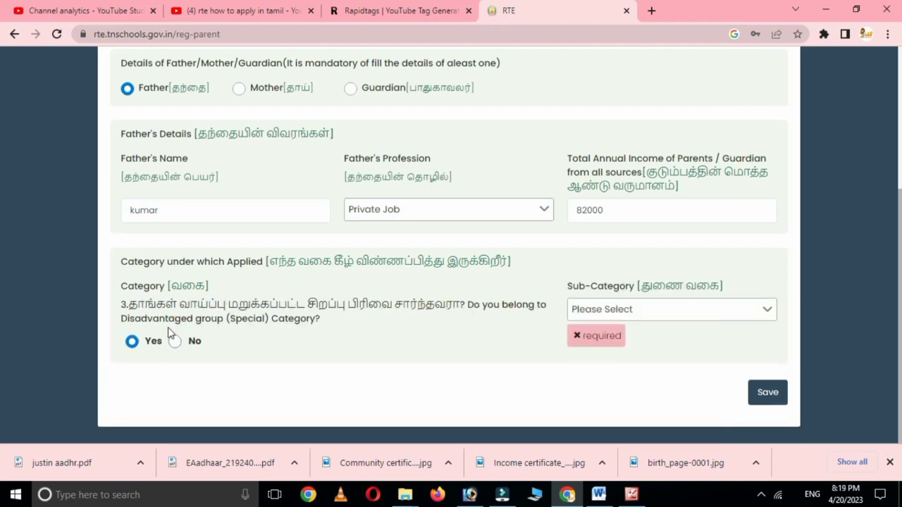
{"action": "left_click", "coordinate": [644, 309]}
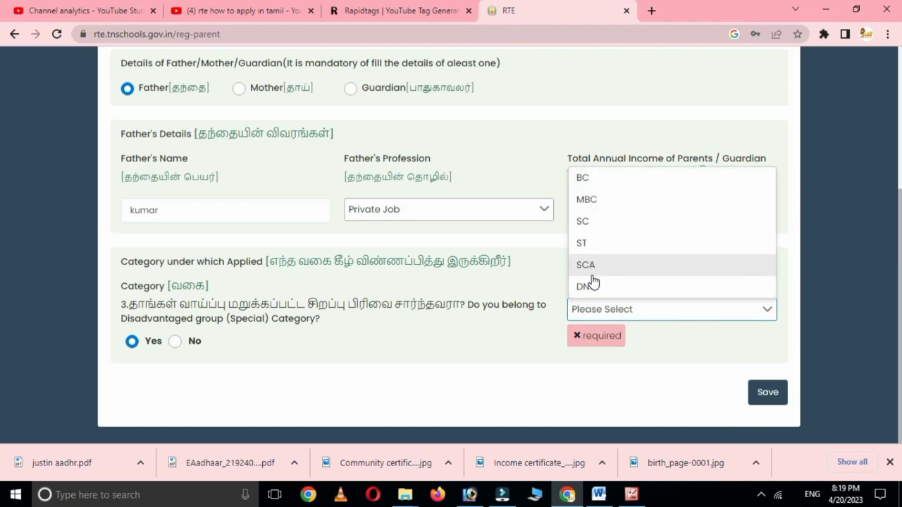
{"action": "left_click", "coordinate": [590, 223]}
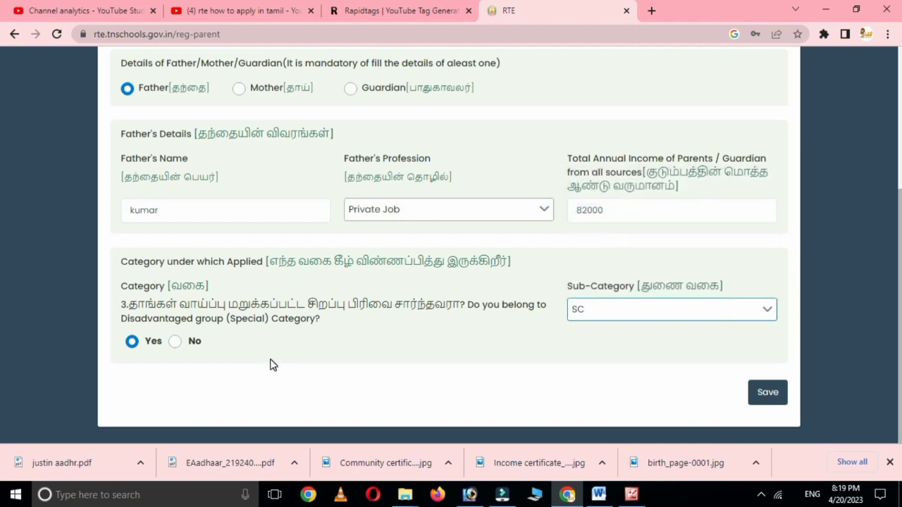
{"action": "left_click", "coordinate": [768, 395]}
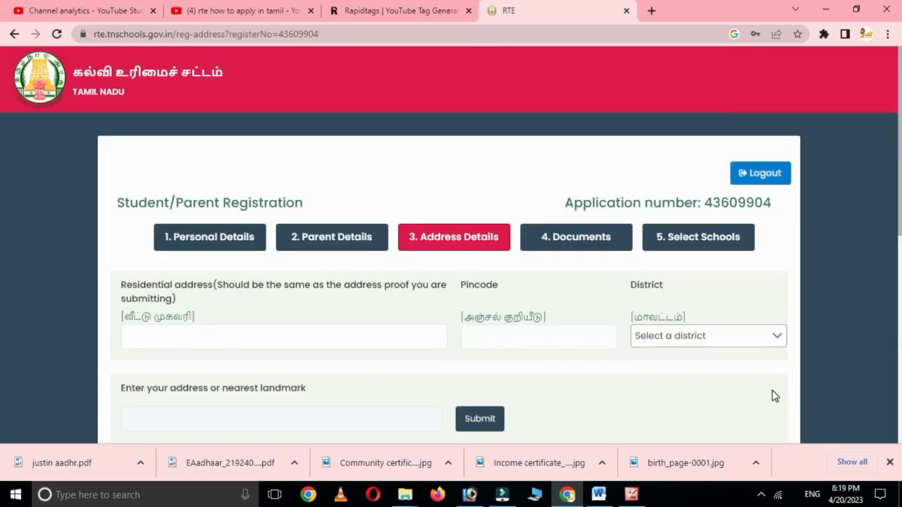
{"action": "scroll", "coordinate": [396, 319], "scroll_direction": "down", "scroll_amount": 1}
{"action": "left_click", "coordinate": [173, 271]}
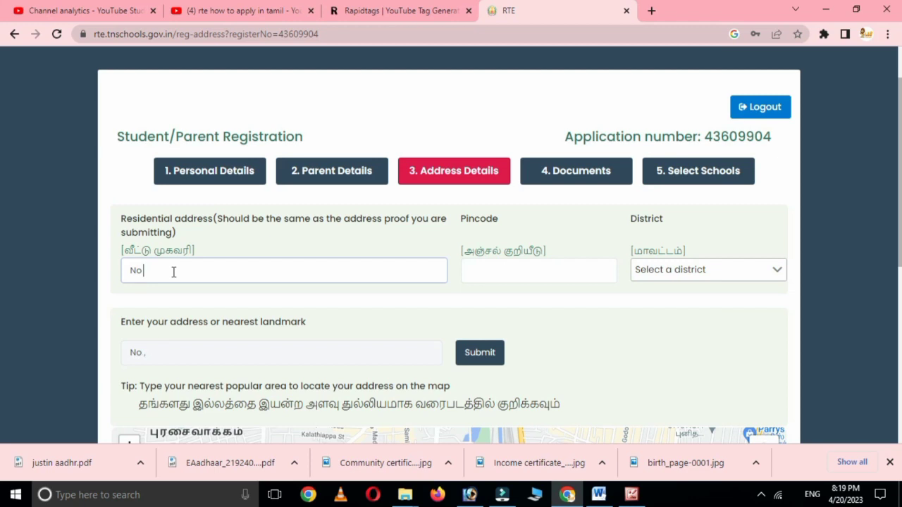
{"action": "left_click", "coordinate": [173, 271]}
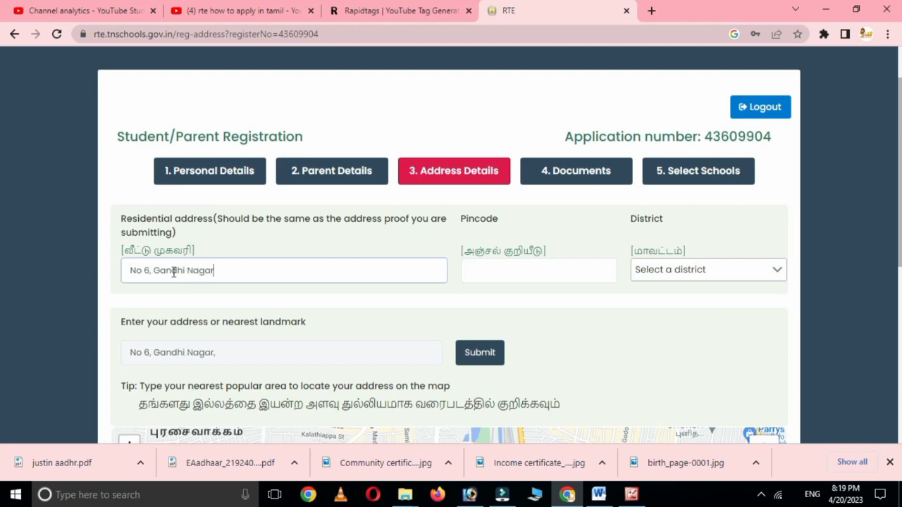
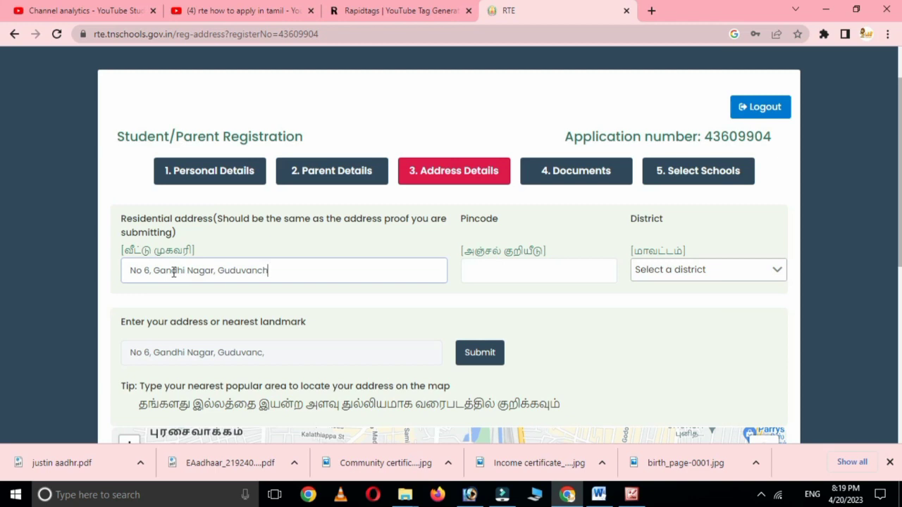
{"action": "left_click", "coordinate": [510, 271]}
{"action": "type", "text": "603202"}
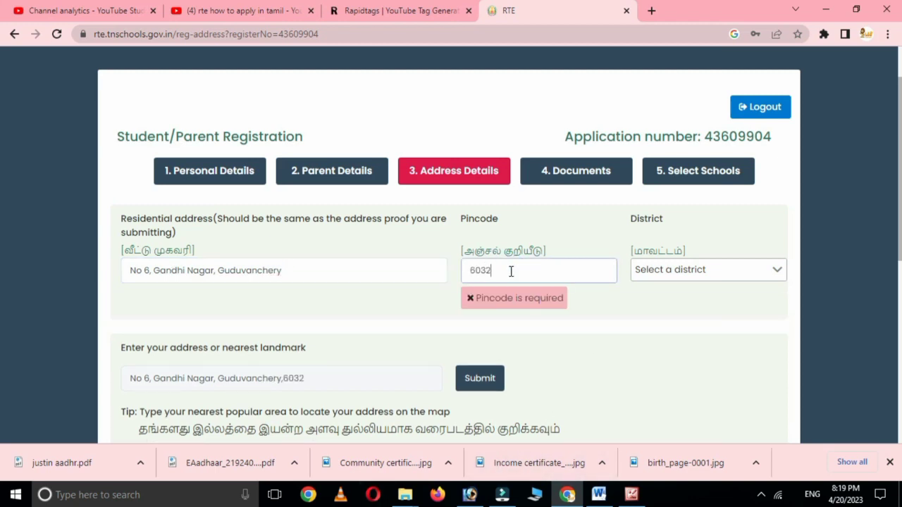
{"action": "left_click", "coordinate": [666, 272]}
{"action": "left_click", "coordinate": [680, 159]}
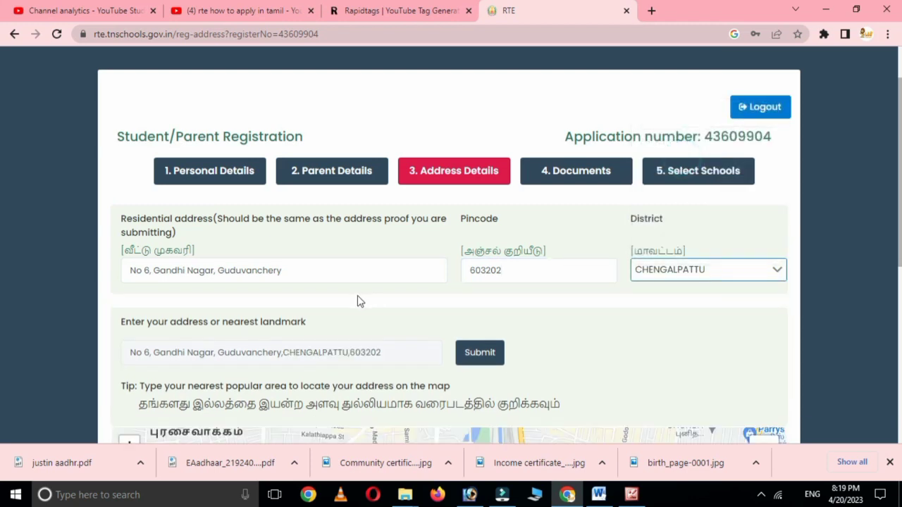
- Locate the address on the map, save it, and confirm the map location
{"action": "scroll", "coordinate": [262, 341], "scroll_direction": "down", "scroll_amount": 1}
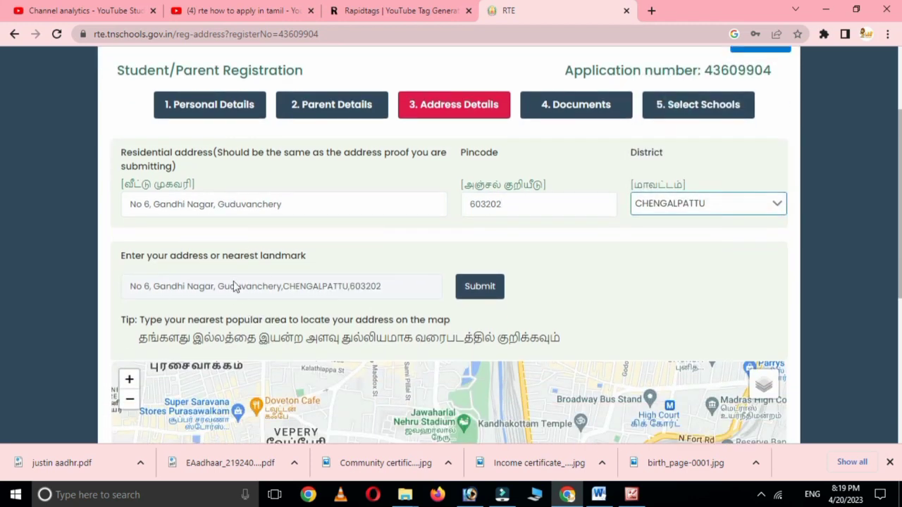
{"action": "left_click", "coordinate": [477, 298]}
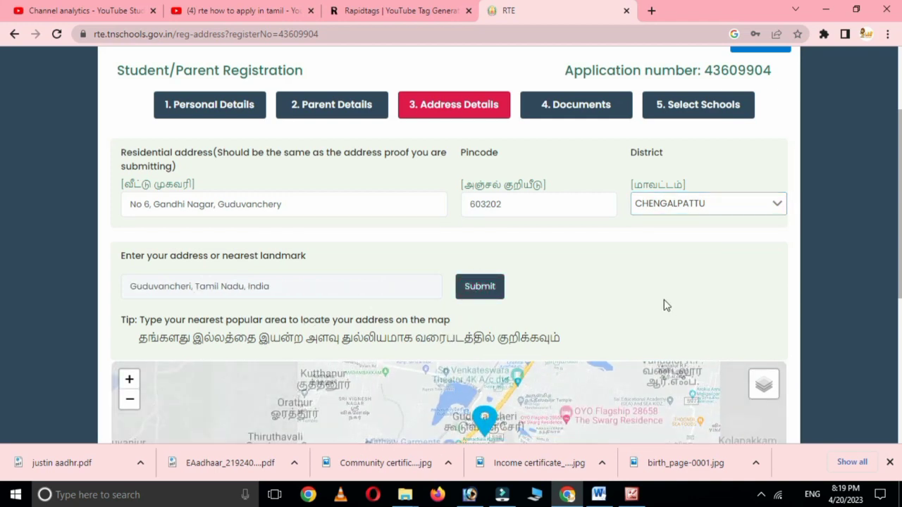
{"action": "scroll", "coordinate": [712, 288], "scroll_direction": "down", "scroll_amount": 1}
{"action": "scroll", "coordinate": [715, 283], "scroll_direction": "down", "scroll_amount": 1}
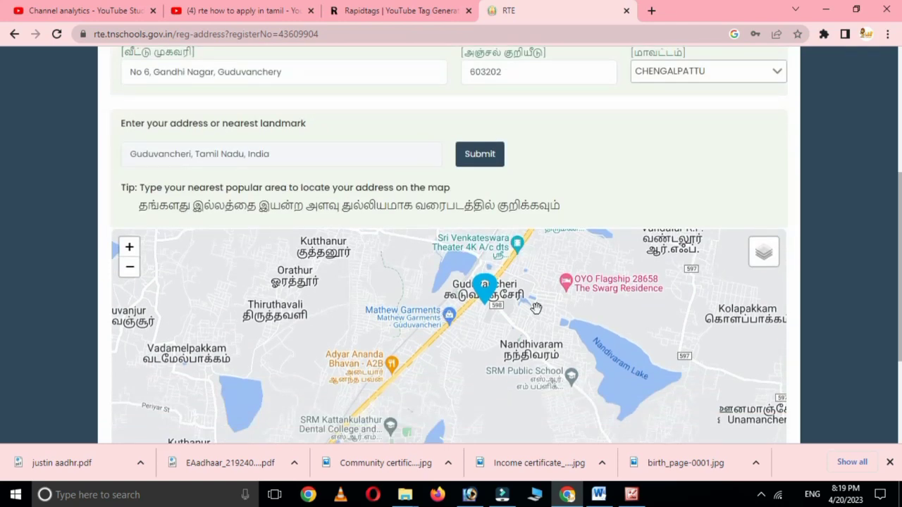
{"action": "scroll", "coordinate": [536, 307], "scroll_direction": "down", "scroll_amount": 2}
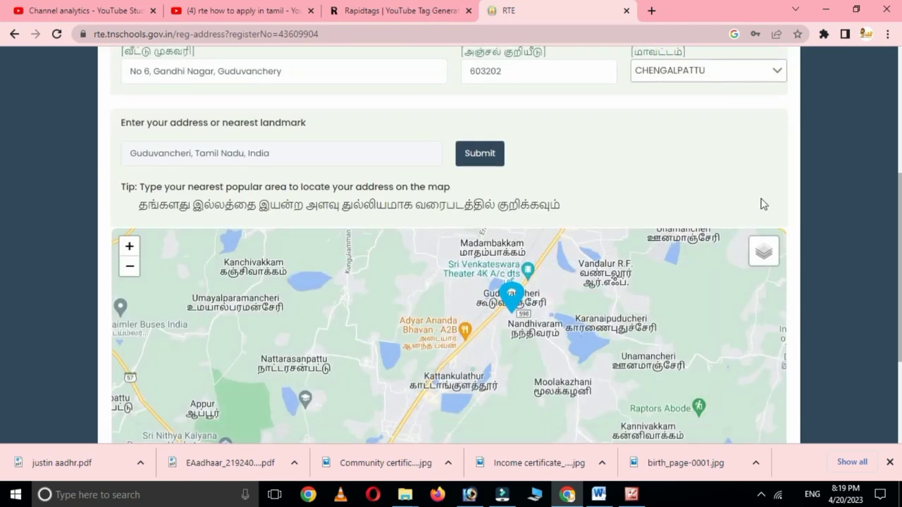
{"action": "scroll", "coordinate": [763, 201], "scroll_direction": "down", "scroll_amount": 3}
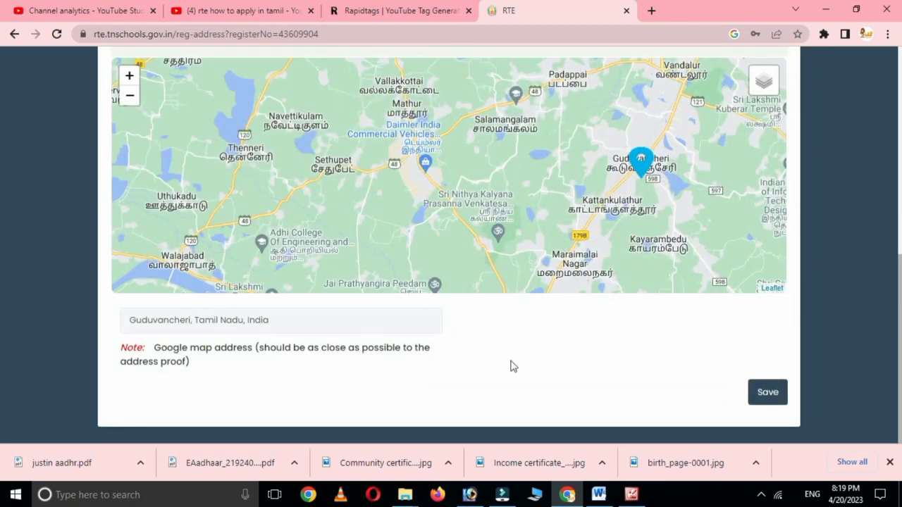
{"action": "left_click", "coordinate": [765, 392]}
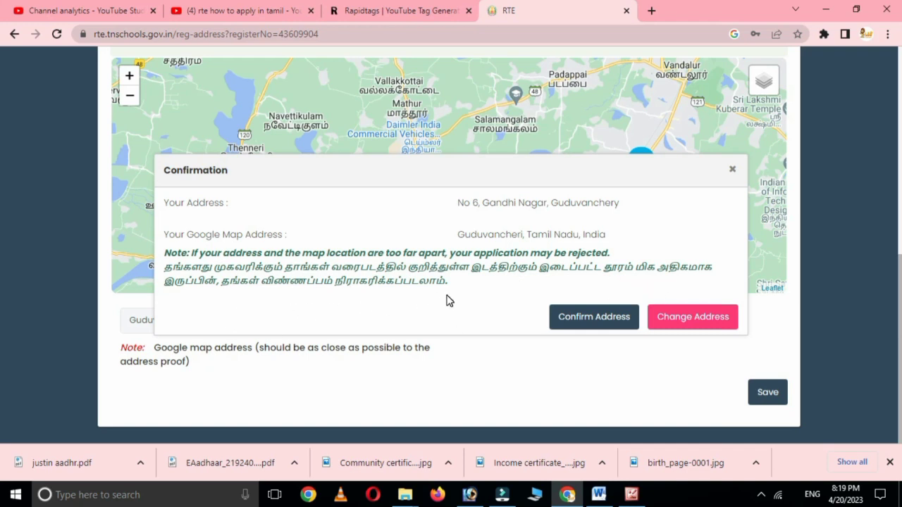
{"action": "left_click", "coordinate": [593, 317]}
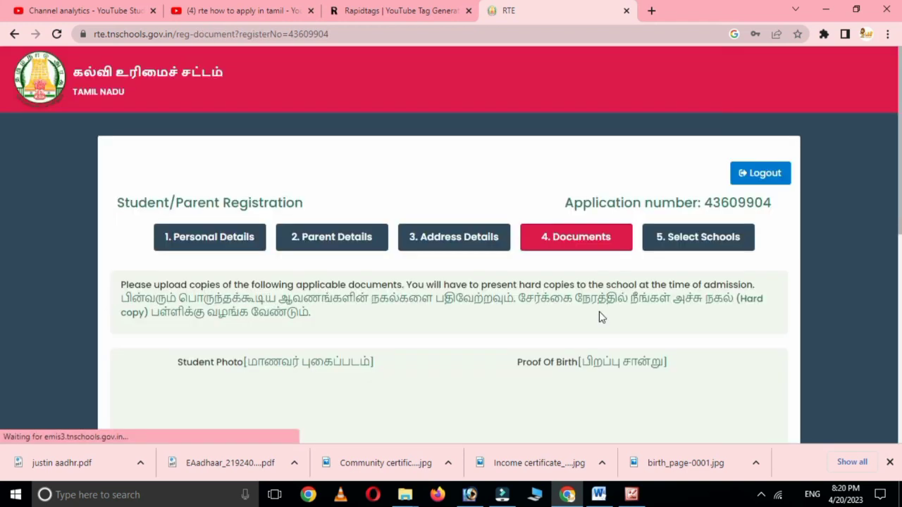
{"action": "scroll", "coordinate": [538, 324], "scroll_direction": "down", "scroll_amount": 2}
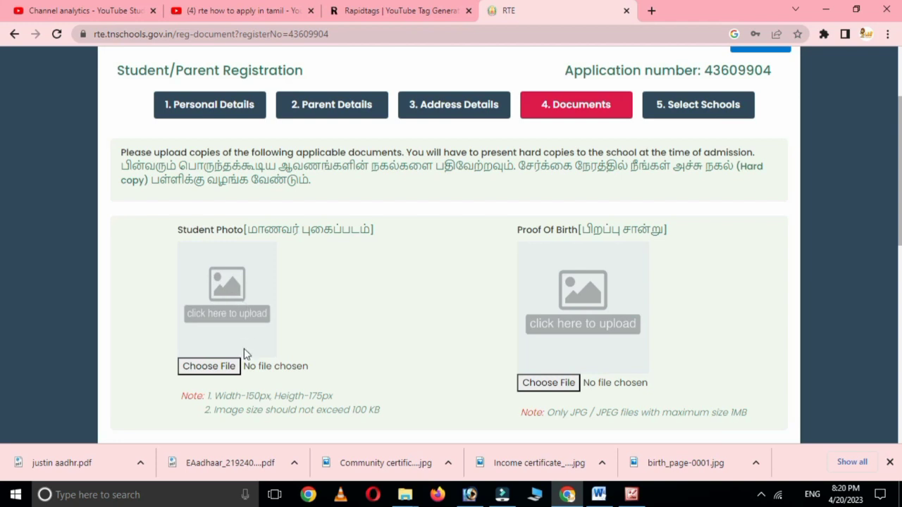
{"action": "left_click_drag", "start_coordinate": [351, 409], "coordinate": [379, 409]}
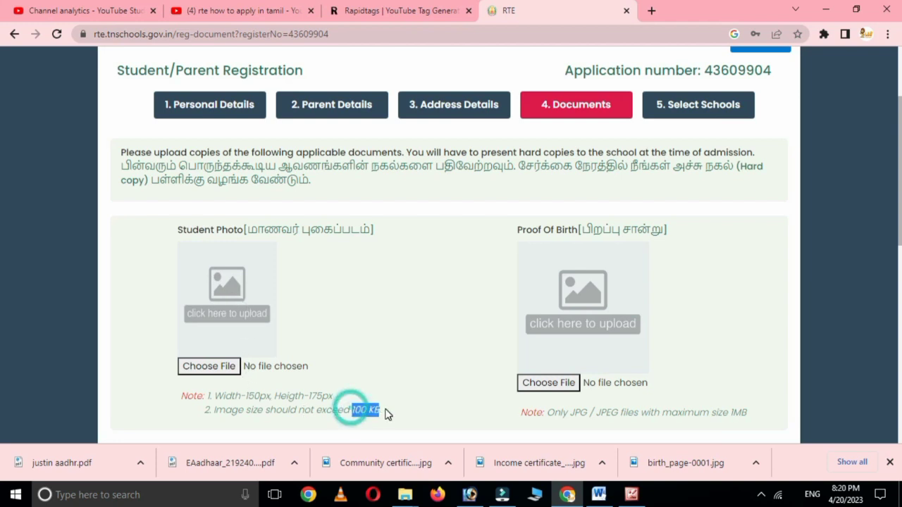
{"action": "scroll", "coordinate": [718, 334], "scroll_direction": "down", "scroll_amount": 1}
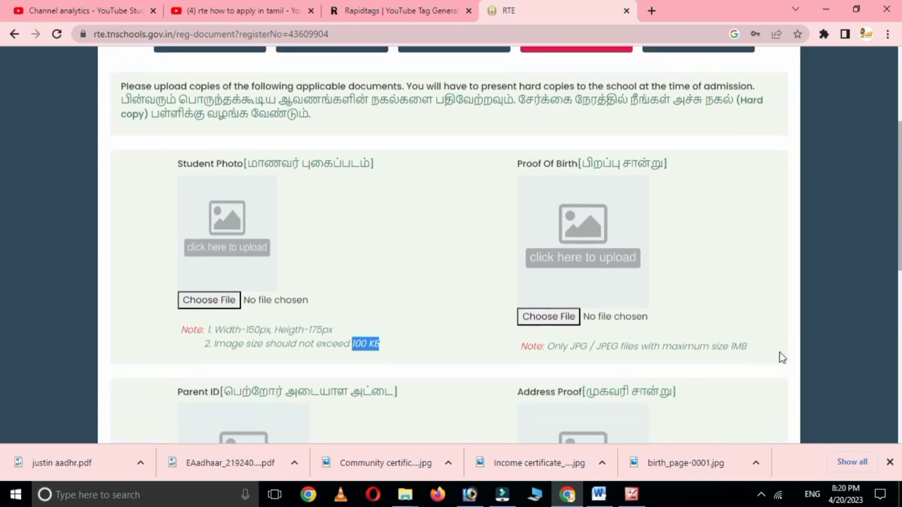
{"action": "double_click", "coordinate": [732, 347]}
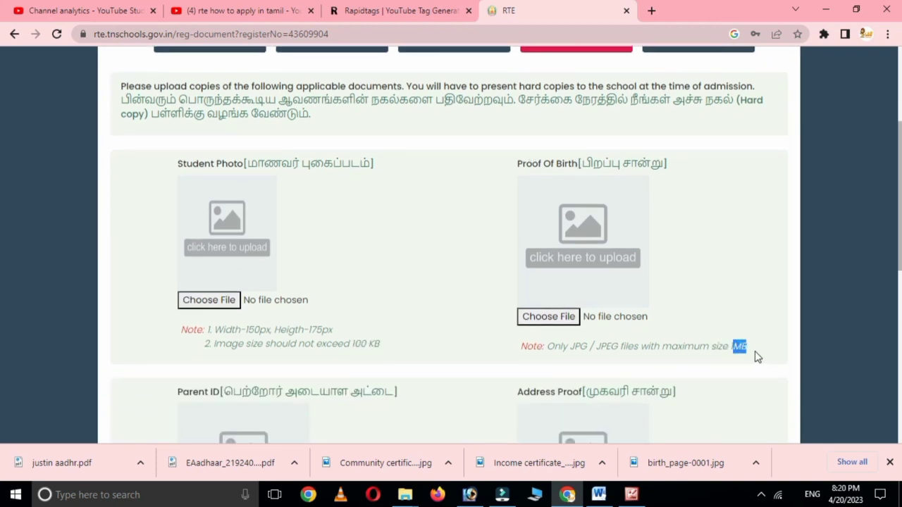
{"action": "scroll", "coordinate": [610, 357], "scroll_direction": "down", "scroll_amount": 1}
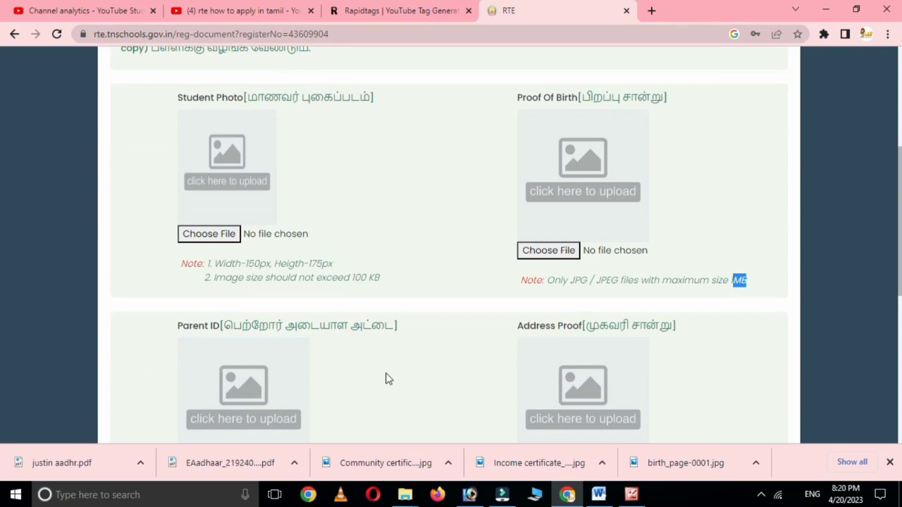
{"action": "scroll", "coordinate": [262, 355], "scroll_direction": "down", "scroll_amount": 1}
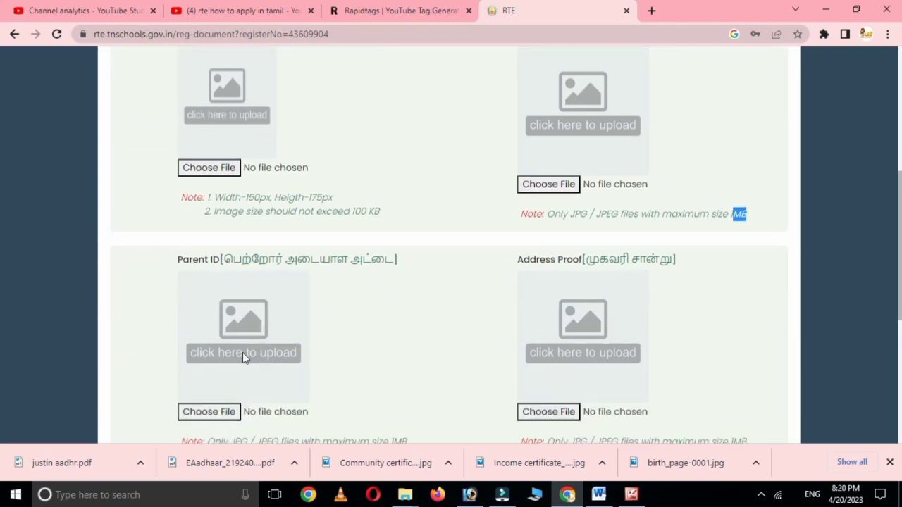
{"action": "scroll", "coordinate": [500, 342], "scroll_direction": "down", "scroll_amount": 1}
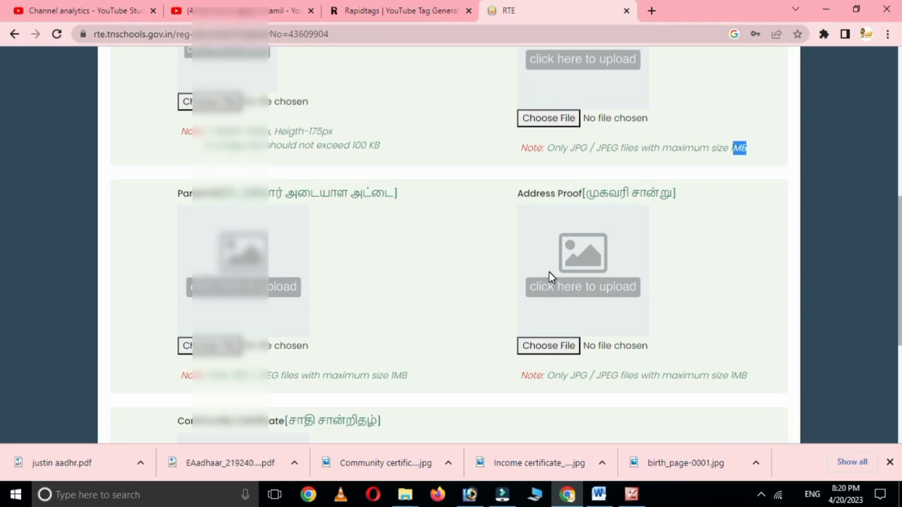
{"action": "scroll", "coordinate": [447, 338], "scroll_direction": "down", "scroll_amount": 2}
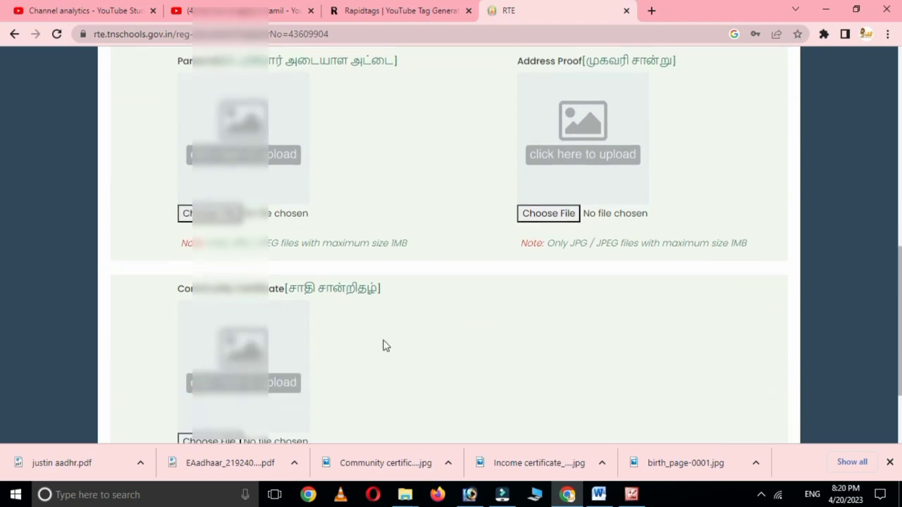
{"action": "scroll", "coordinate": [275, 369], "scroll_direction": "down", "scroll_amount": 1}
{"action": "scroll", "coordinate": [317, 366], "scroll_direction": "down", "scroll_amount": 1}
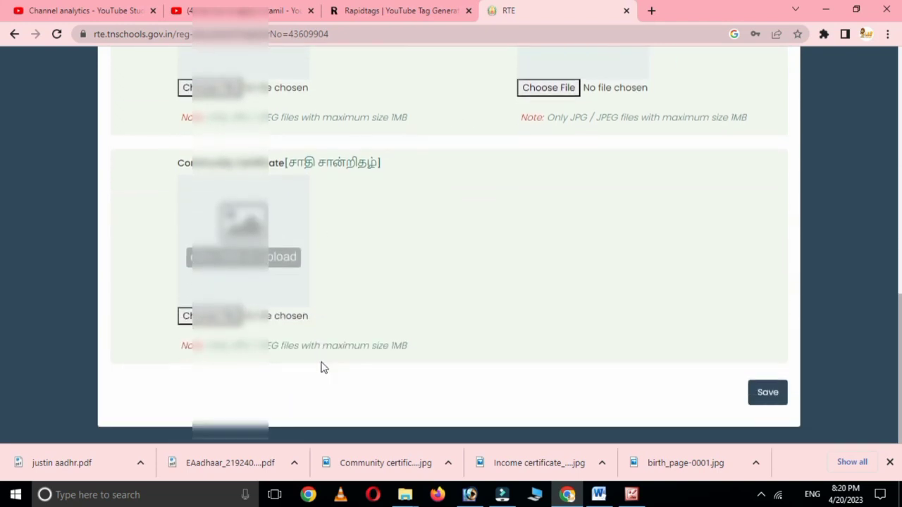
{"action": "scroll", "coordinate": [398, 342], "scroll_direction": "up", "scroll_amount": 10}
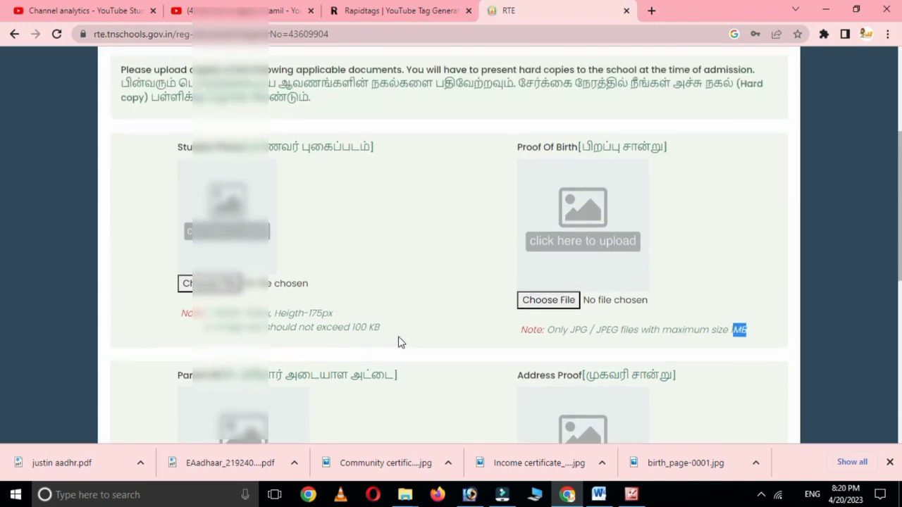
- Attach the student photo and income.JPG as proof of birth, check all document slots, and save
{"action": "left_click", "coordinate": [208, 307]}
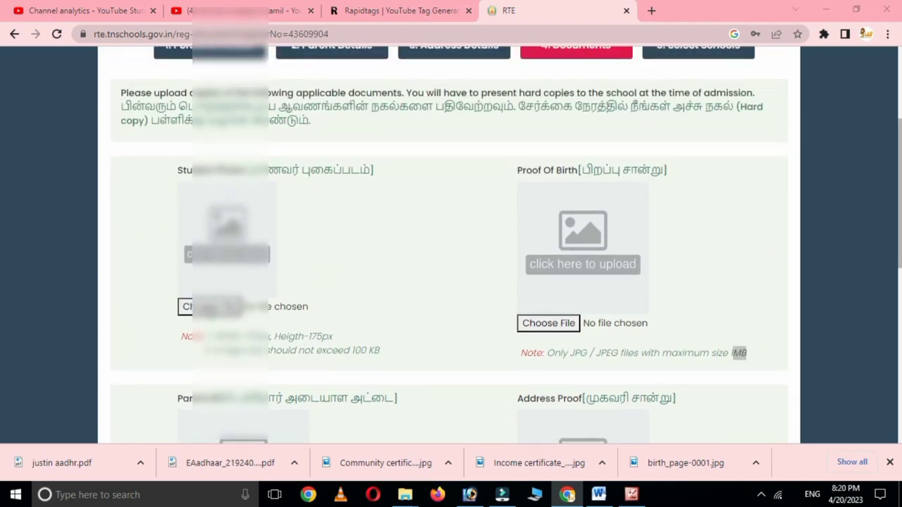
{"action": "left_click", "coordinate": [563, 325]}
{"action": "double_click", "coordinate": [282, 173]}
{"action": "scroll", "coordinate": [476, 301], "scroll_direction": "down", "scroll_amount": 2}
{"action": "scroll", "coordinate": [475, 301], "scroll_direction": "down", "scroll_amount": 3}
{"action": "scroll", "coordinate": [394, 226], "scroll_direction": "down", "scroll_amount": 1}
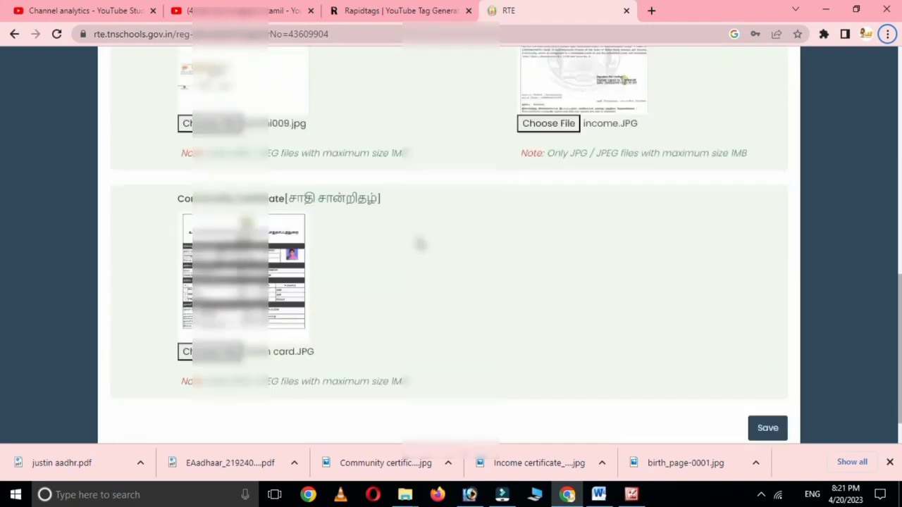
{"action": "scroll", "coordinate": [425, 251], "scroll_direction": "up", "scroll_amount": 3}
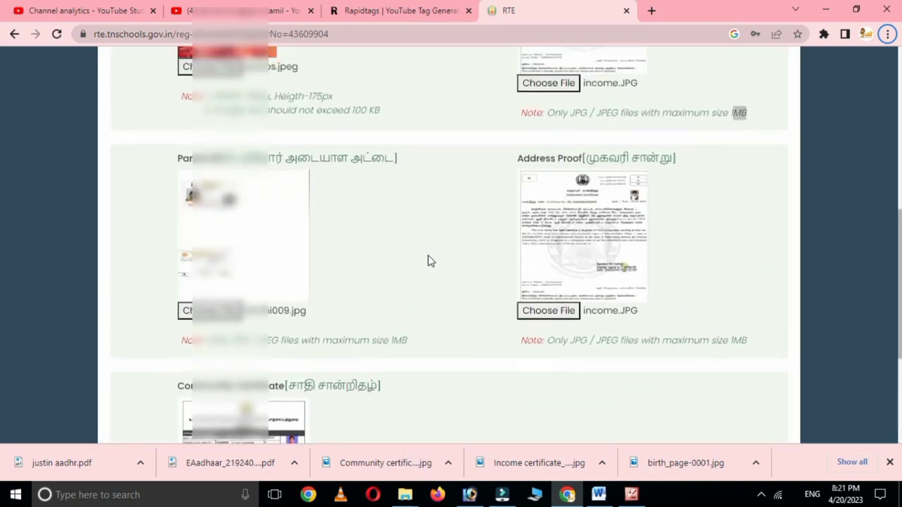
{"action": "scroll", "coordinate": [430, 261], "scroll_direction": "up", "scroll_amount": 2}
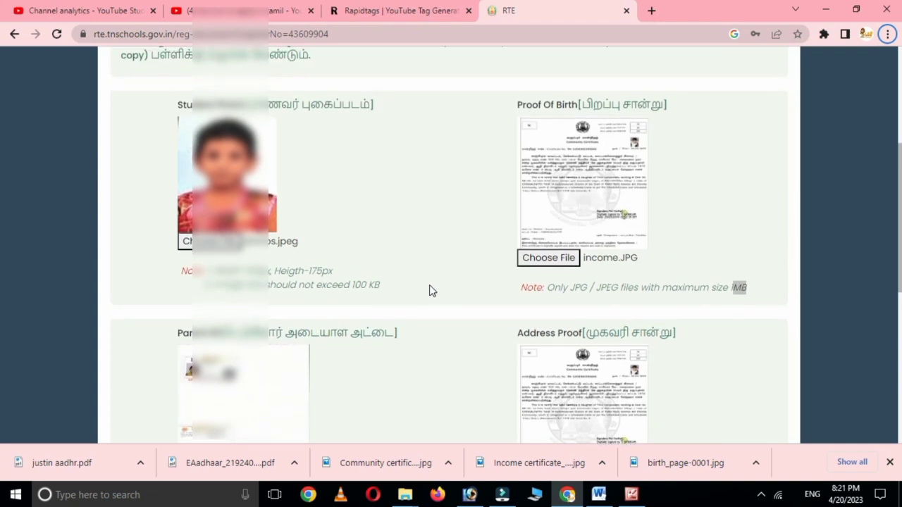
{"action": "scroll", "coordinate": [429, 290], "scroll_direction": "up", "scroll_amount": 3}
{"action": "scroll", "coordinate": [490, 336], "scroll_direction": "down", "scroll_amount": 3}
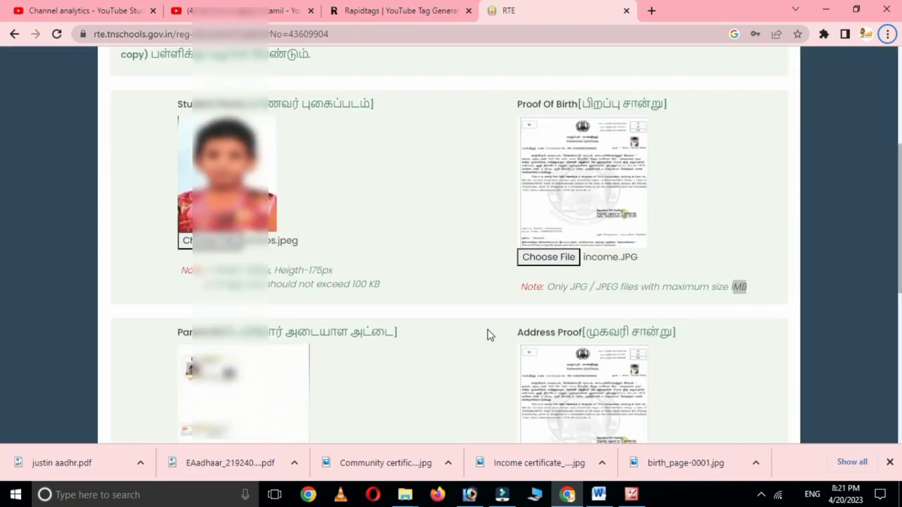
{"action": "scroll", "coordinate": [490, 336], "scroll_direction": "down", "scroll_amount": 1}
{"action": "scroll", "coordinate": [474, 247], "scroll_direction": "down", "scroll_amount": 1}
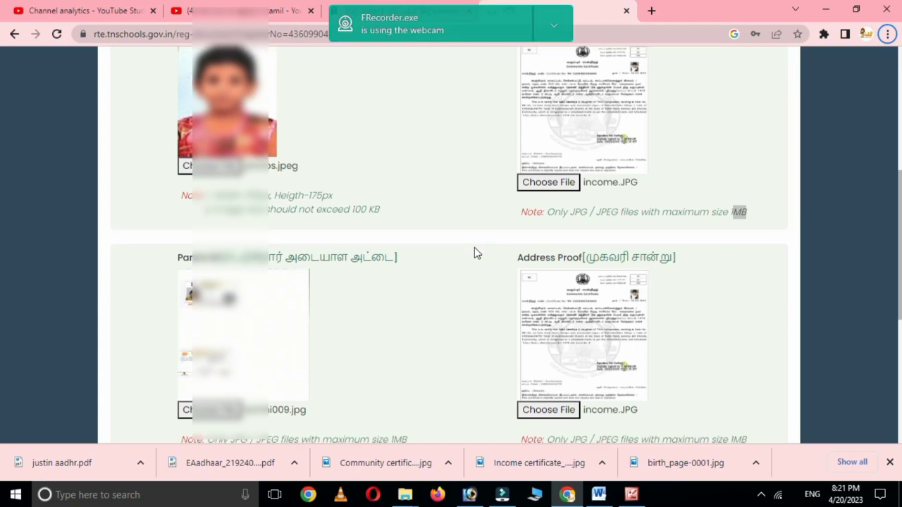
{"action": "scroll", "coordinate": [475, 252], "scroll_direction": "down", "scroll_amount": 1}
{"action": "scroll", "coordinate": [478, 273], "scroll_direction": "down", "scroll_amount": 1}
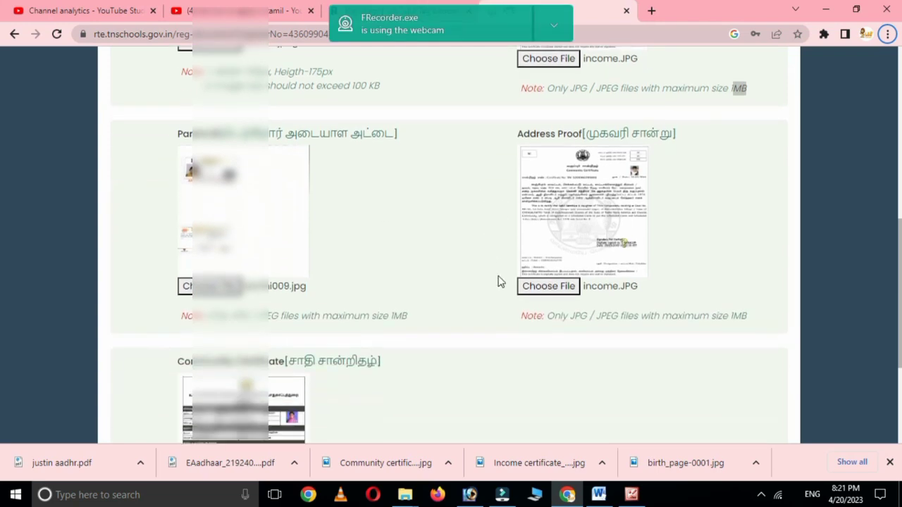
{"action": "scroll", "coordinate": [500, 282], "scroll_direction": "down", "scroll_amount": 2}
{"action": "scroll", "coordinate": [484, 270], "scroll_direction": "down", "scroll_amount": 1}
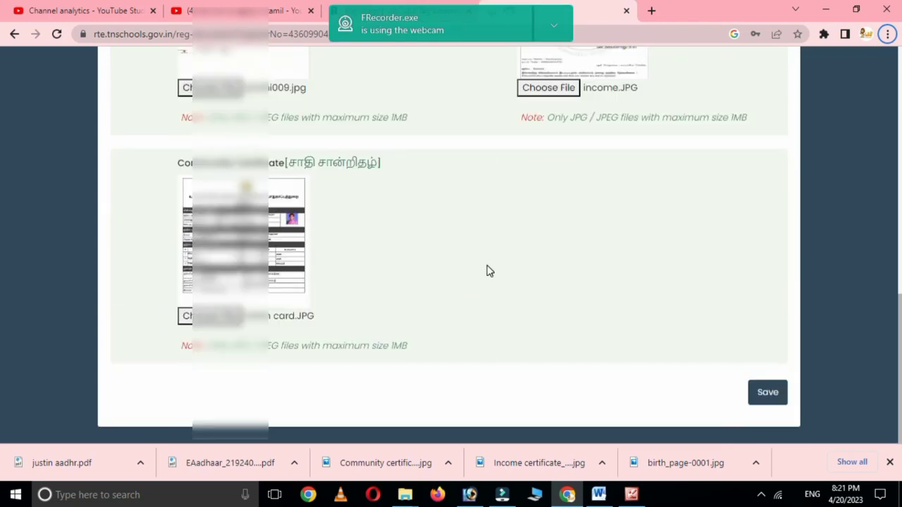
{"action": "left_click", "coordinate": [769, 392]}
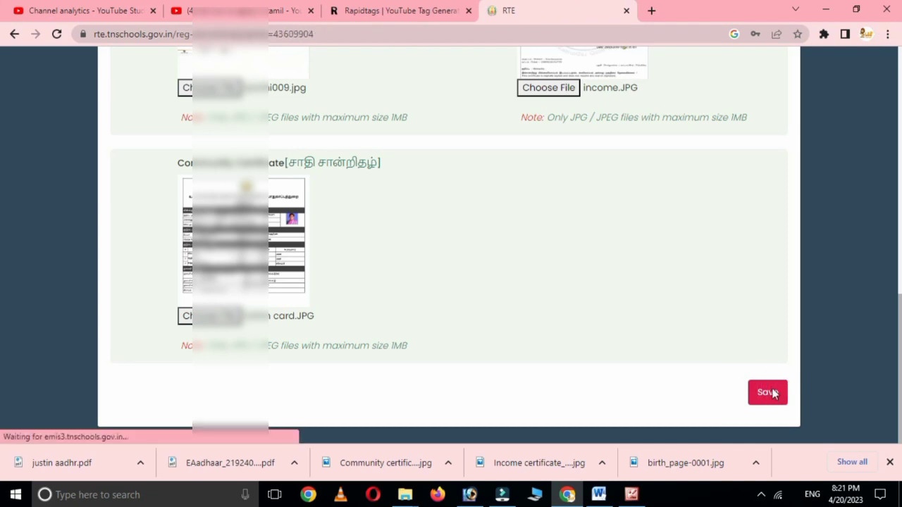
- Move DR. V. GENGUSWAMY NAIDU NURSERY AND PRIMARY SCHOOL into the selected list and save
{"action": "scroll", "coordinate": [557, 315], "scroll_direction": "down", "scroll_amount": 1}
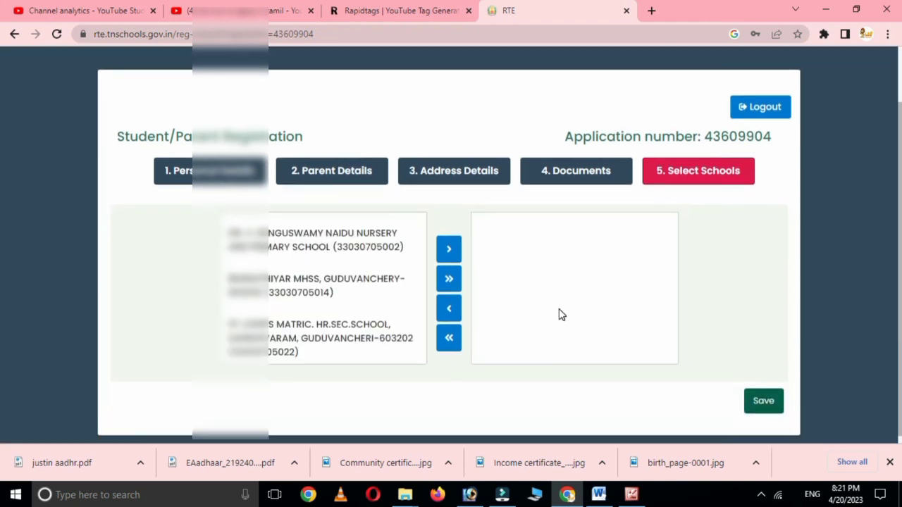
{"action": "left_click", "coordinate": [283, 237]}
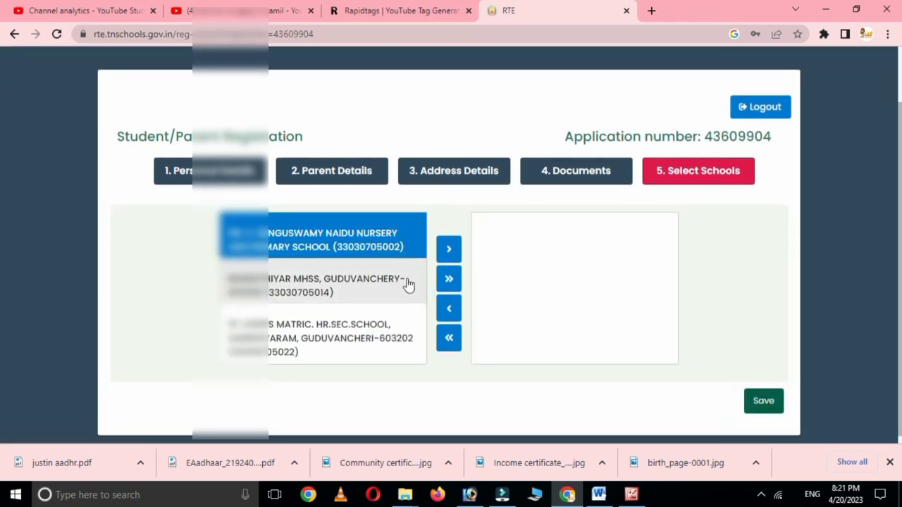
{"action": "left_click", "coordinate": [449, 249]}
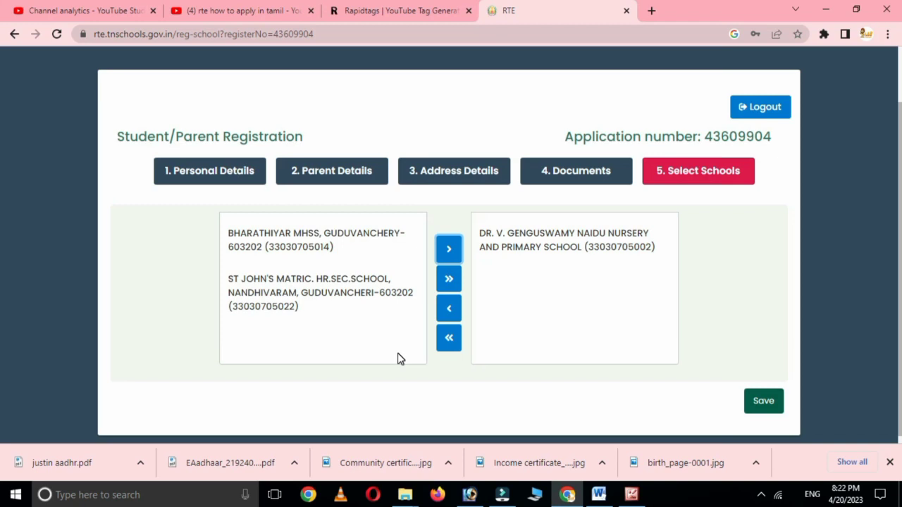
{"action": "left_click", "coordinate": [766, 400]}
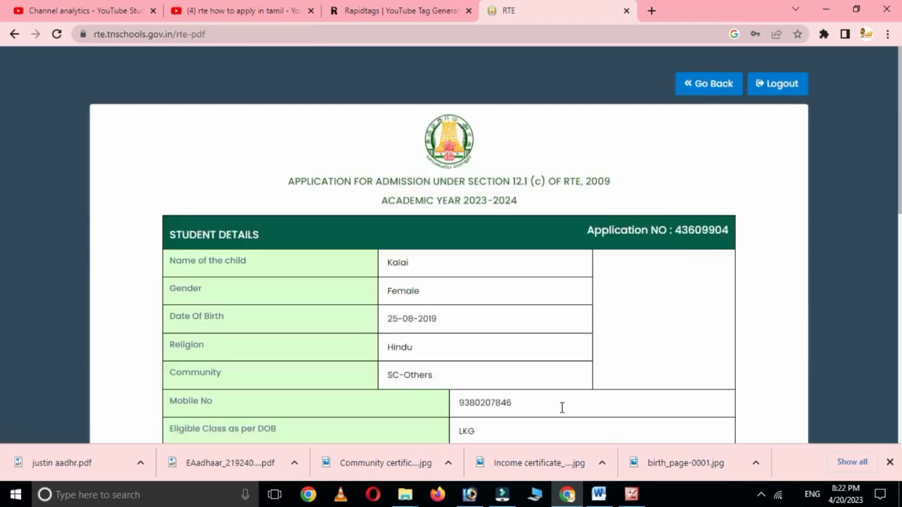
- Scroll the application preview, then final-submit and confirm the submission
{"action": "scroll", "coordinate": [567, 405], "scroll_direction": "down", "scroll_amount": 2}
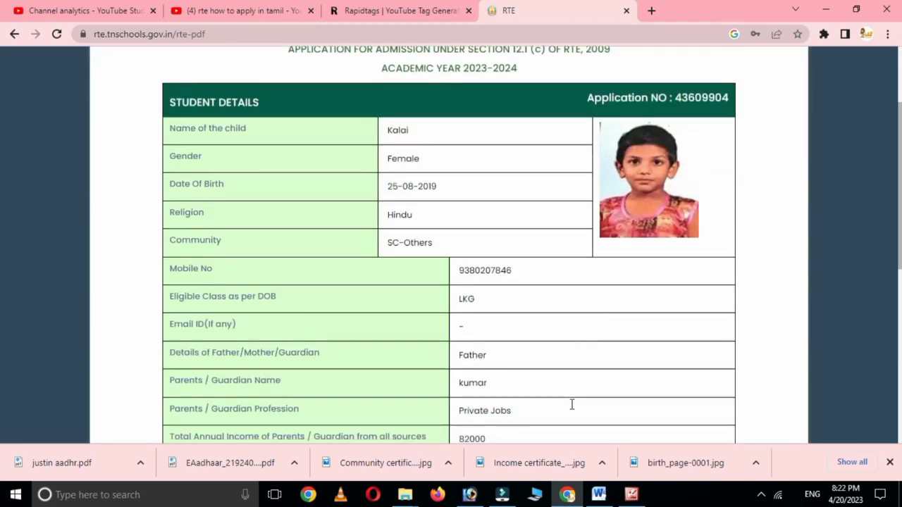
{"action": "scroll", "coordinate": [577, 399], "scroll_direction": "down", "scroll_amount": 6}
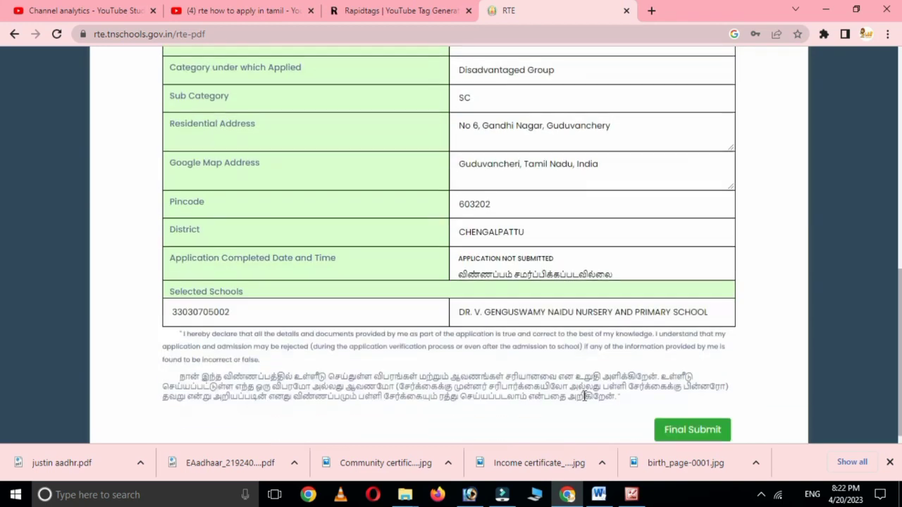
{"action": "left_click", "coordinate": [681, 417]}
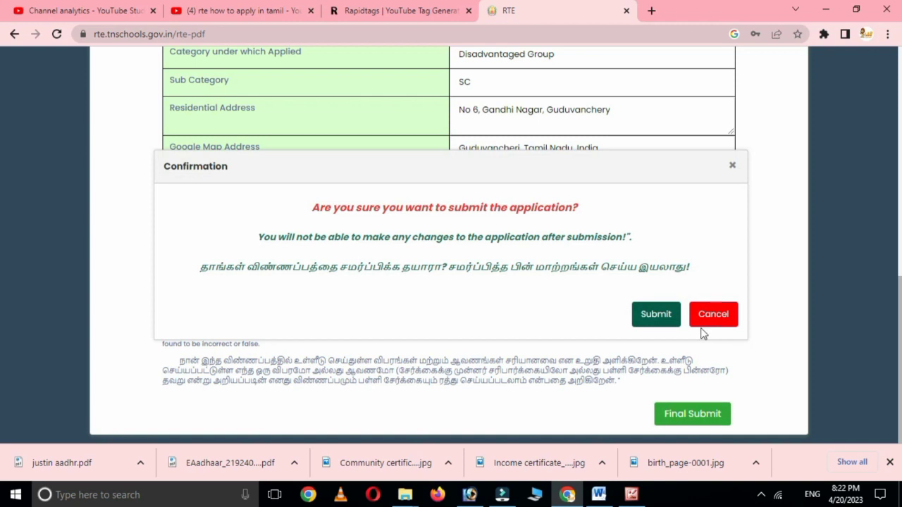
{"action": "left_click", "coordinate": [646, 316]}
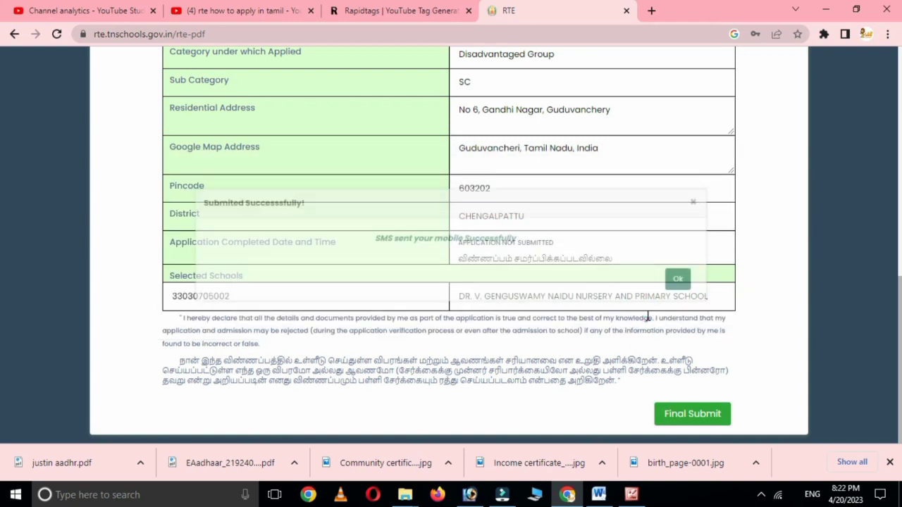